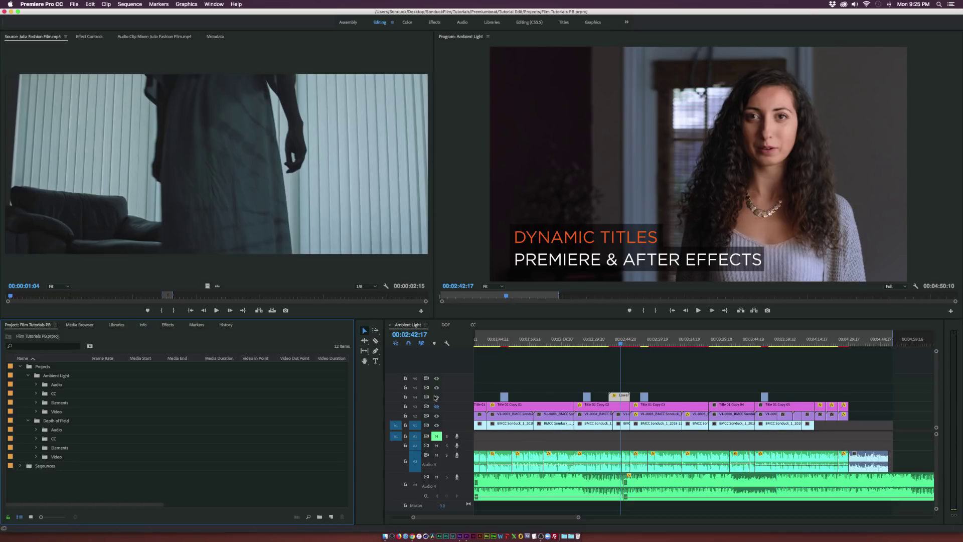
Step: Switch back and forth between Premiere Pro and After Effects a few times
{"action": "scroll", "coordinate": [617, 390], "scroll_direction": "up", "scroll_amount": 5}
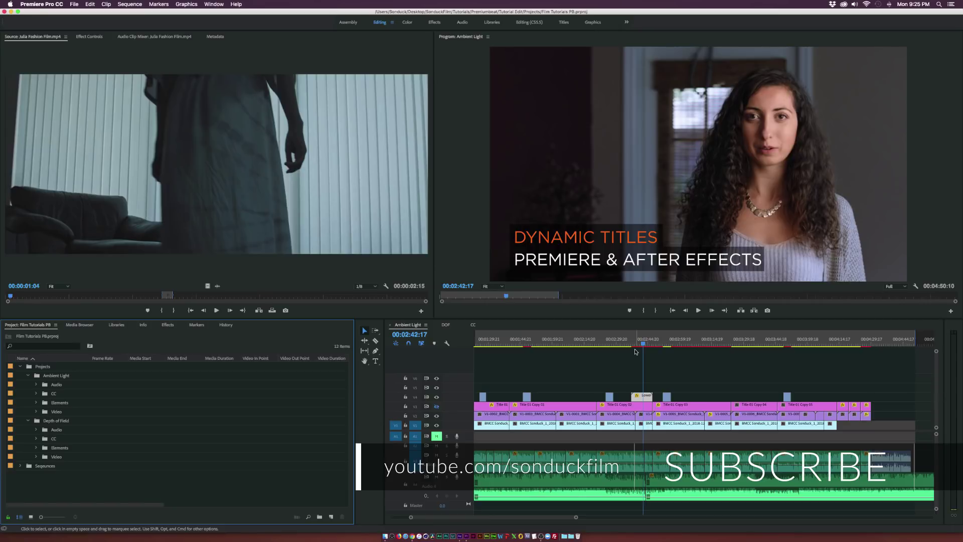
{"action": "left_click", "coordinate": [461, 536]}
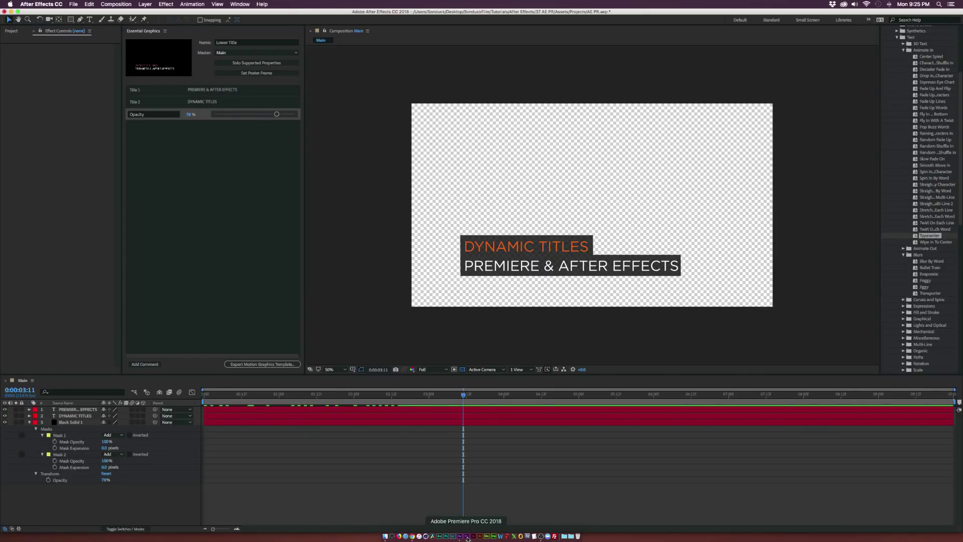
{"action": "left_click", "coordinate": [467, 536]}
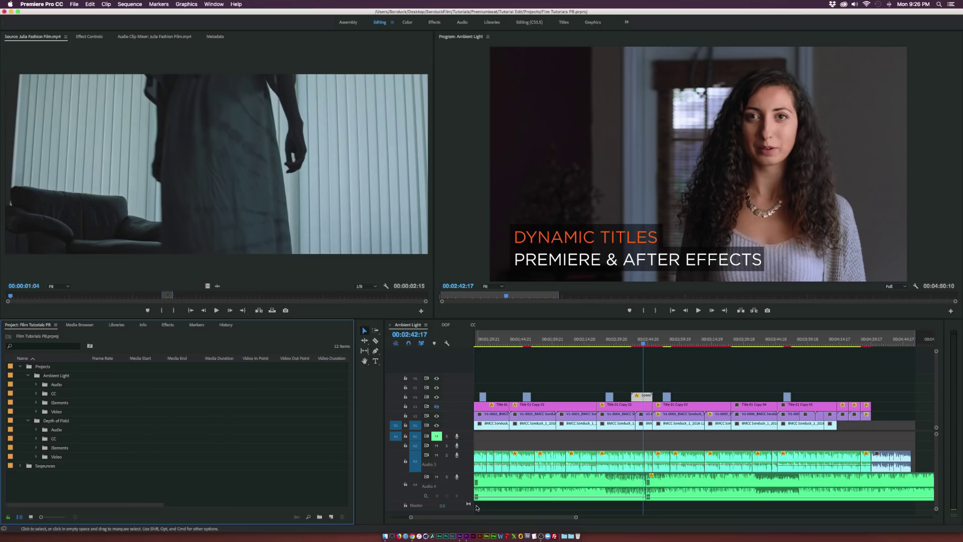
{"action": "left_click", "coordinate": [461, 536]}
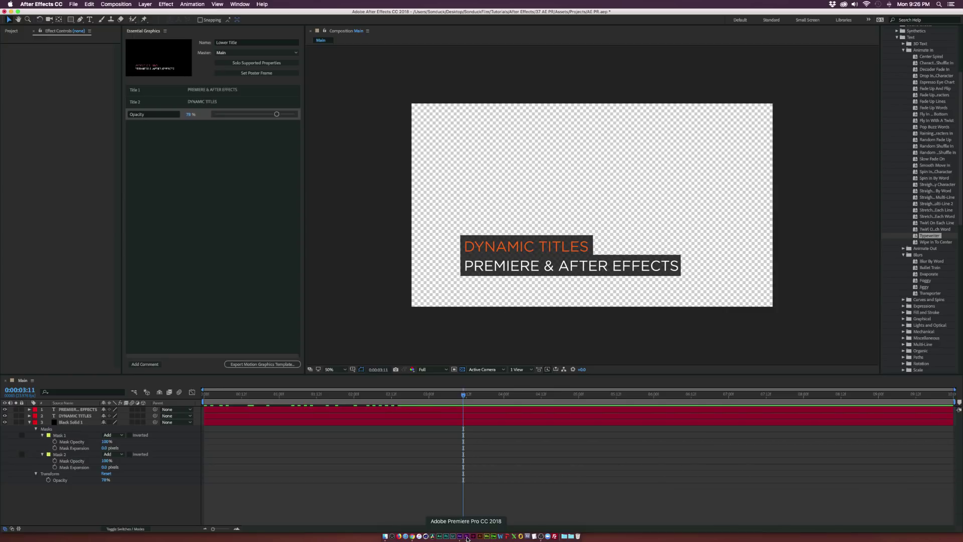
{"action": "left_click", "coordinate": [467, 536]}
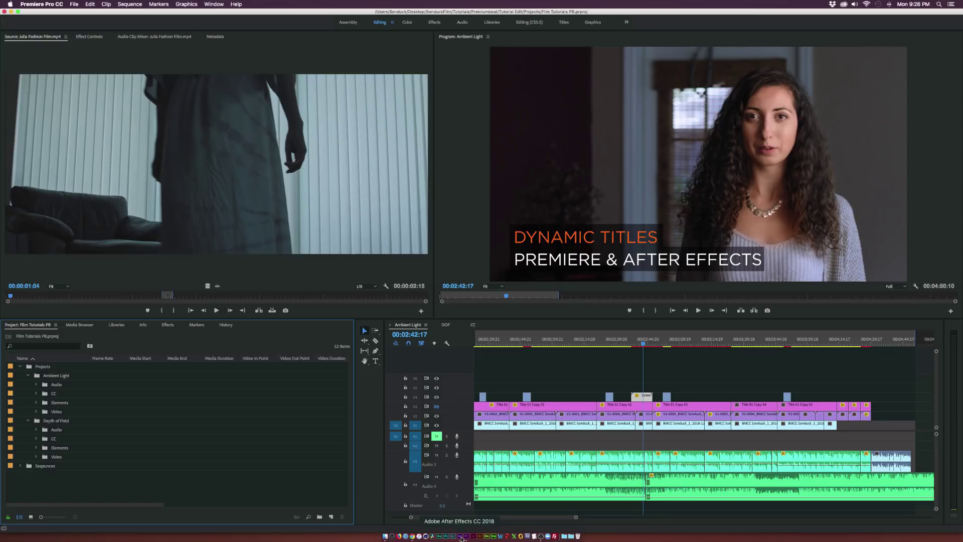
Step: Bring After Effects forward, use the Selection tool to select Black Solid 1, and move to about 00:19
{"action": "left_click", "coordinate": [461, 537]}
{"action": "left_click", "coordinate": [10, 33]}
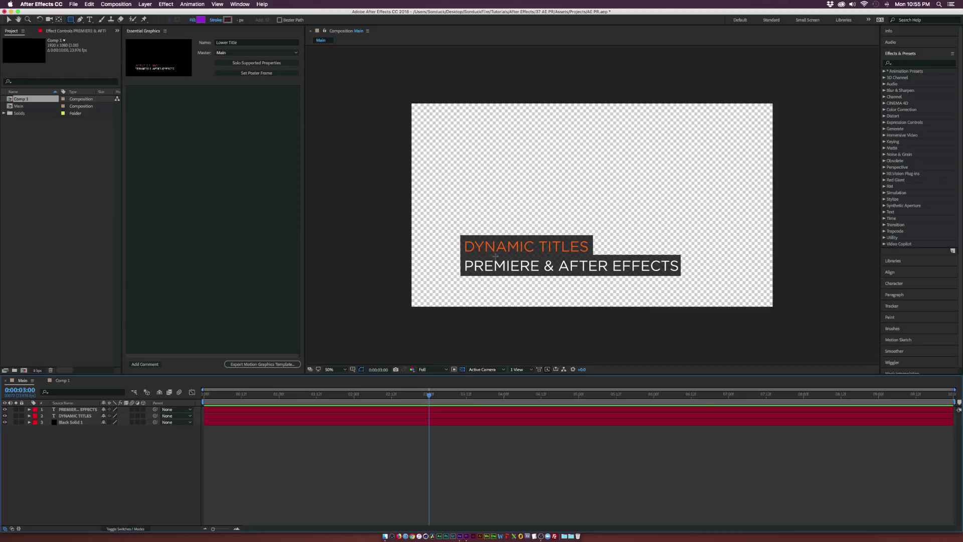
{"action": "left_click", "coordinate": [9, 20]}
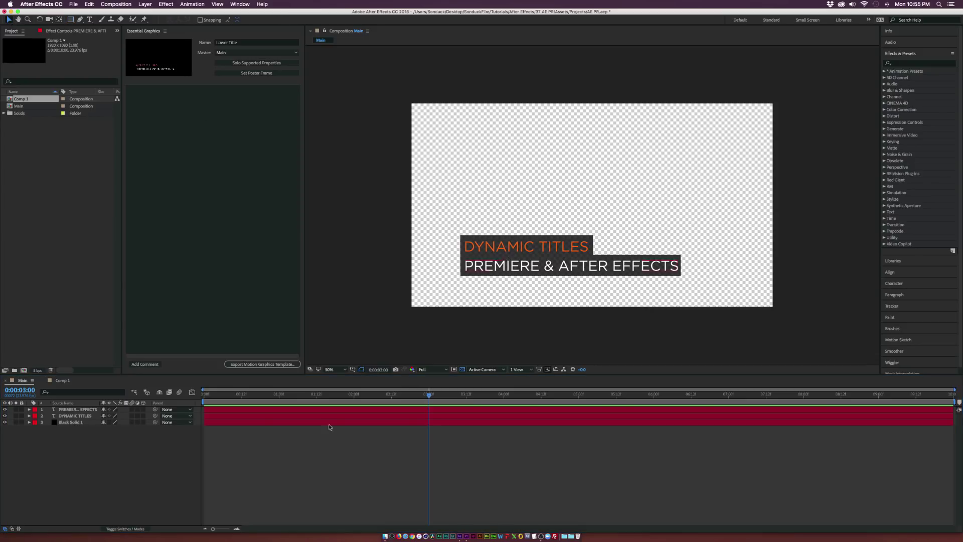
{"action": "left_click", "coordinate": [69, 423]}
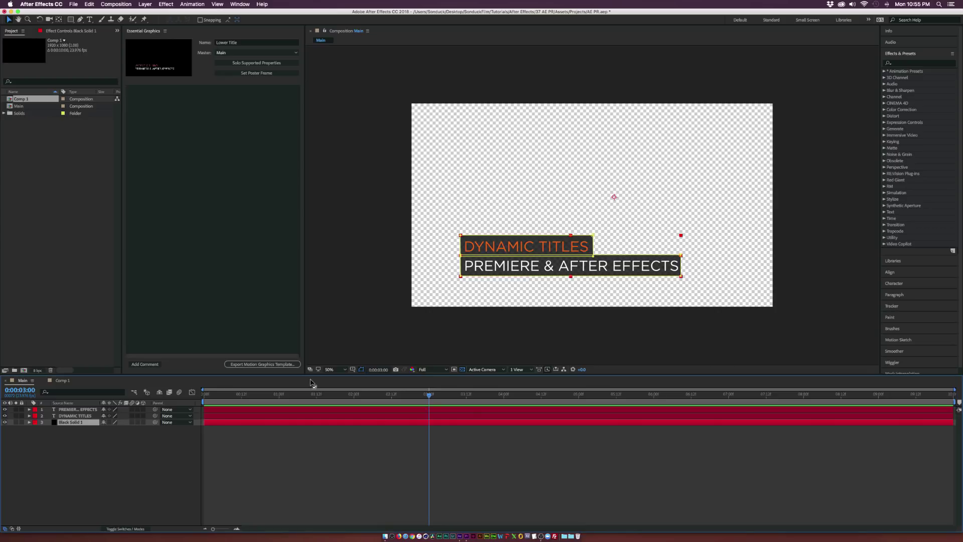
{"action": "left_click_drag", "start_coordinate": [223, 394], "coordinate": [264, 394]}
Step: Apply the Evaporate text preset to DYNAMIC TITLES and move its Offset keyframe earlier
{"action": "left_click", "coordinate": [74, 416]}
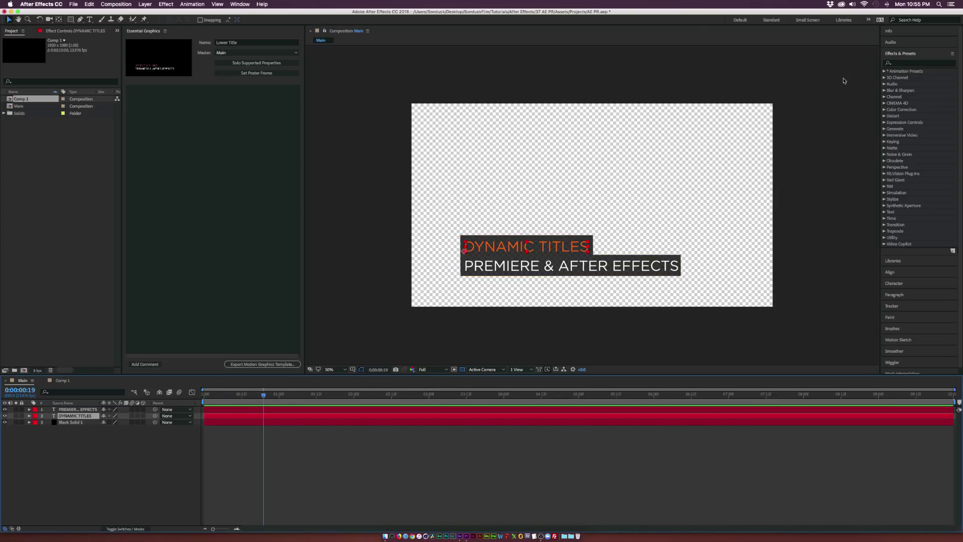
{"action": "left_click", "coordinate": [884, 71]}
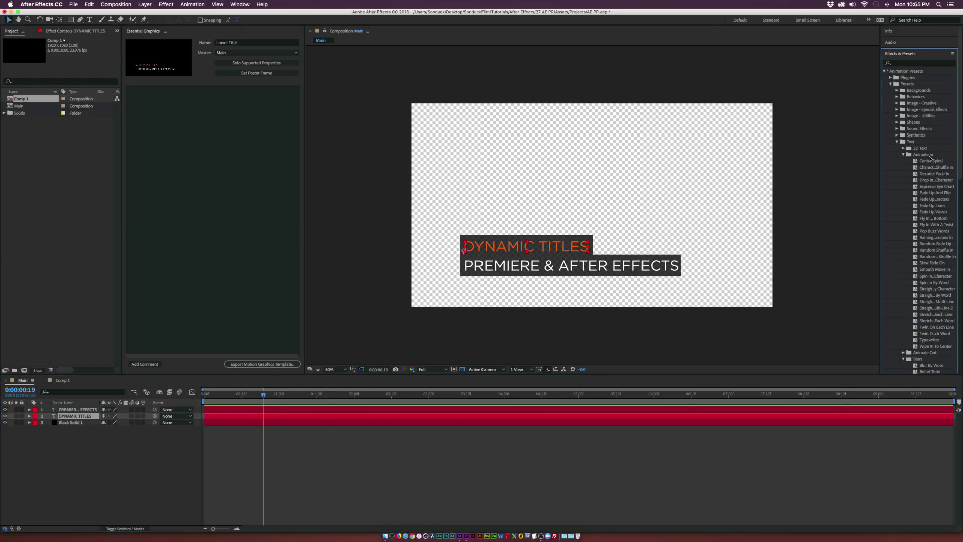
{"action": "scroll", "coordinate": [929, 165], "scroll_direction": "down", "scroll_amount": 8}
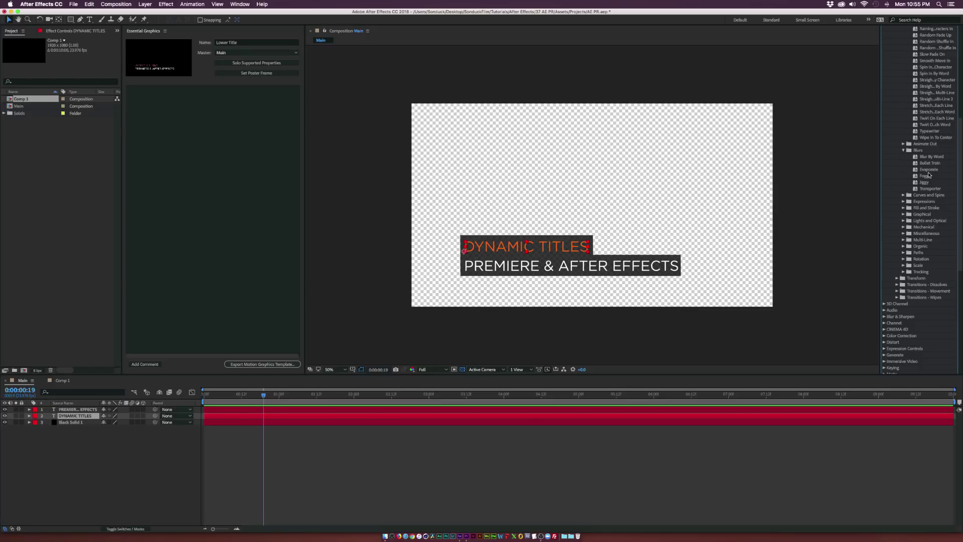
{"action": "left_click_drag", "start_coordinate": [928, 171], "coordinate": [82, 416]}
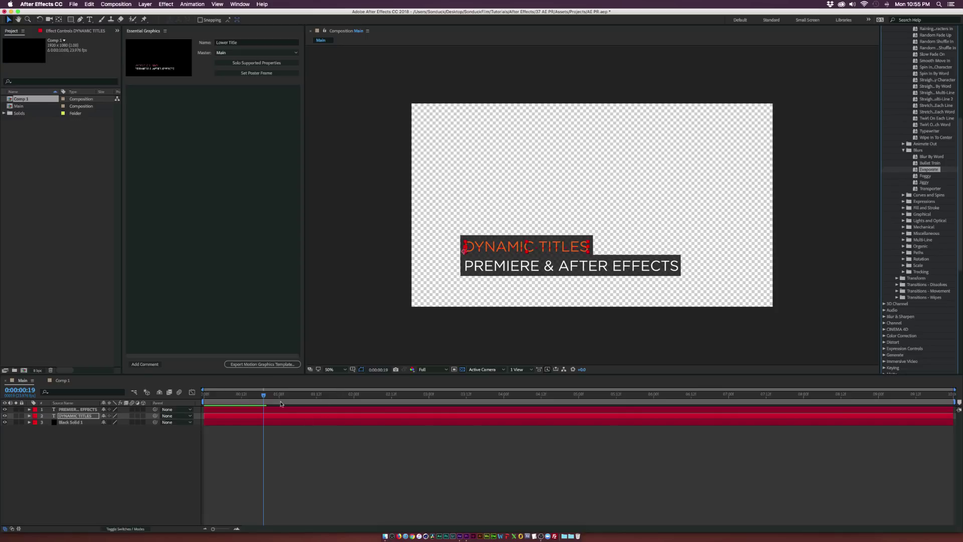
{"action": "key", "text": "u"}
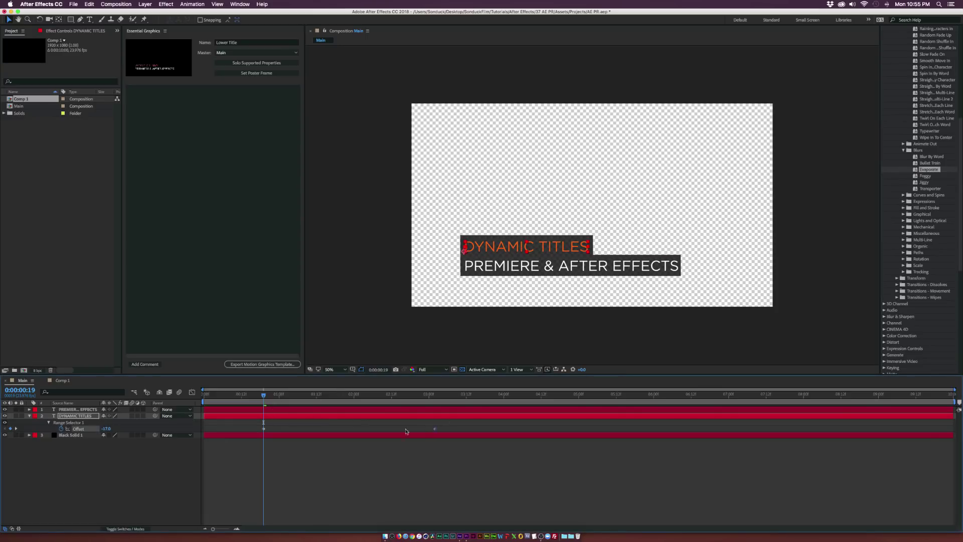
{"action": "left_click_drag", "start_coordinate": [406, 432], "coordinate": [356, 430]}
{"action": "left_click_drag", "start_coordinate": [264, 395], "coordinate": [335, 400]}
Step: Time-reverse the Evaporate keyframes so DYNAMIC TITLES materialises into view, and preview it
{"action": "right_click", "coordinate": [263, 428]}
{"action": "mouse_move", "coordinate": [316, 515]}
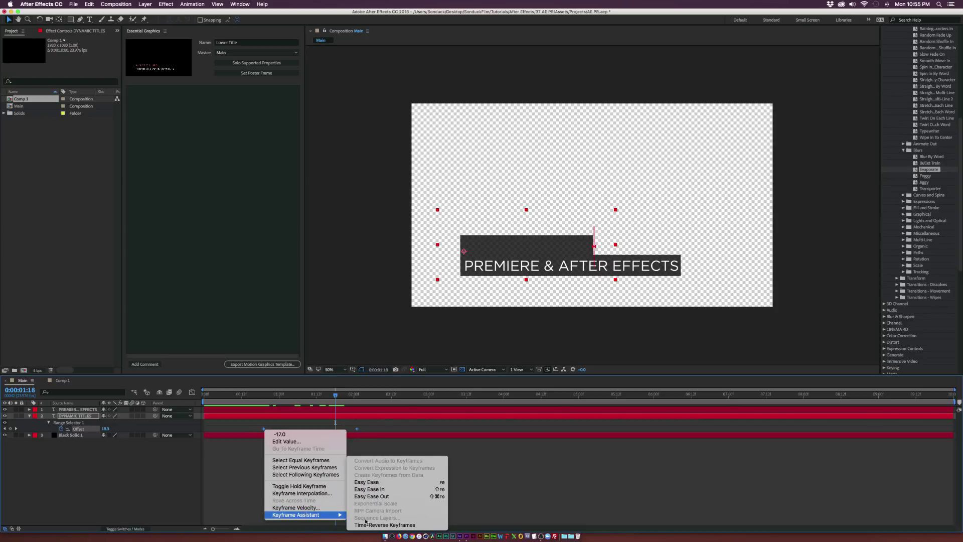
{"action": "left_click", "coordinate": [382, 525]}
{"action": "left_click_drag", "start_coordinate": [269, 395], "coordinate": [357, 395]}
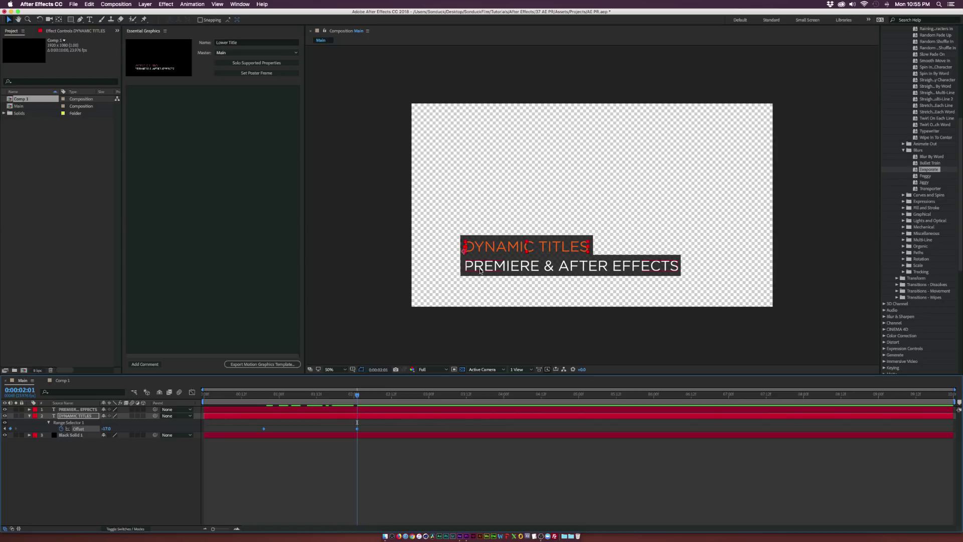
Step: Apply Fade Up Characters to the PREMIERE & AFTER EFFECTS line and preview it
{"action": "left_click", "coordinate": [70, 409]}
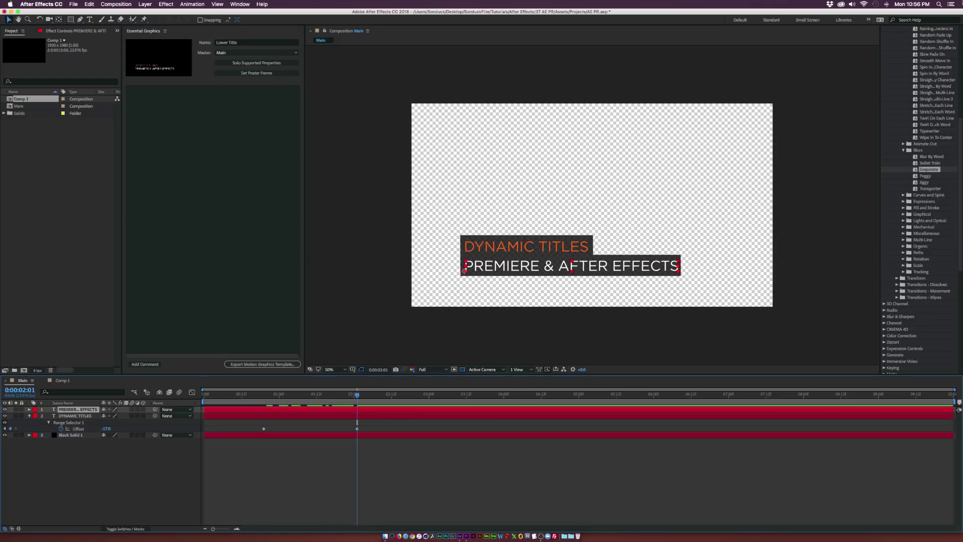
{"action": "scroll", "coordinate": [928, 91], "scroll_direction": "up", "scroll_amount": 10}
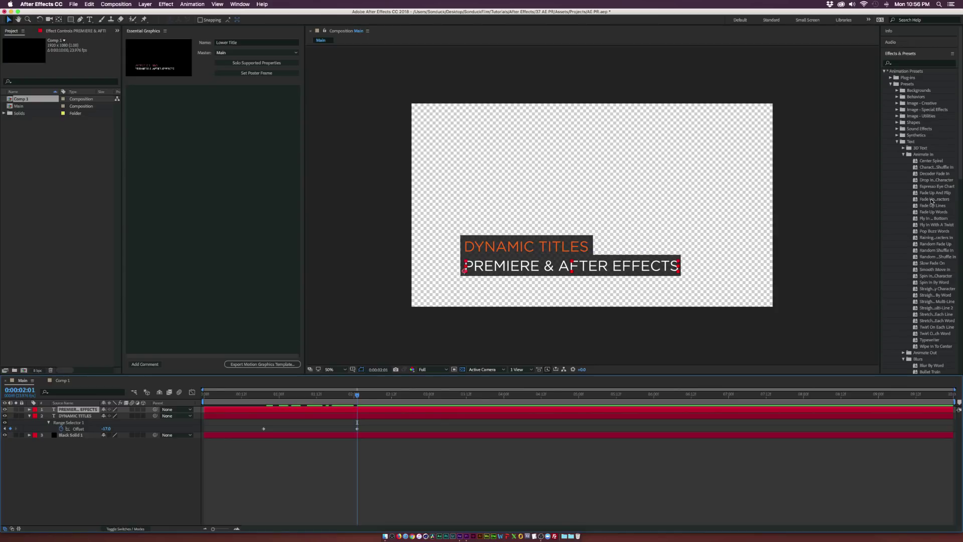
{"action": "left_click_drag", "start_coordinate": [931, 200], "coordinate": [518, 271]}
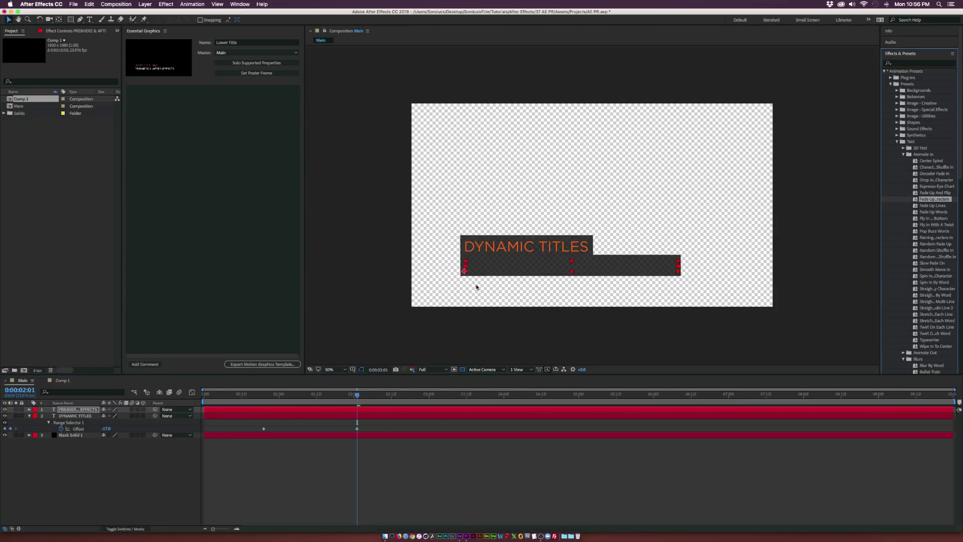
{"action": "key", "text": "u"}
{"action": "left_click_drag", "start_coordinate": [242, 404], "coordinate": [396, 407]}
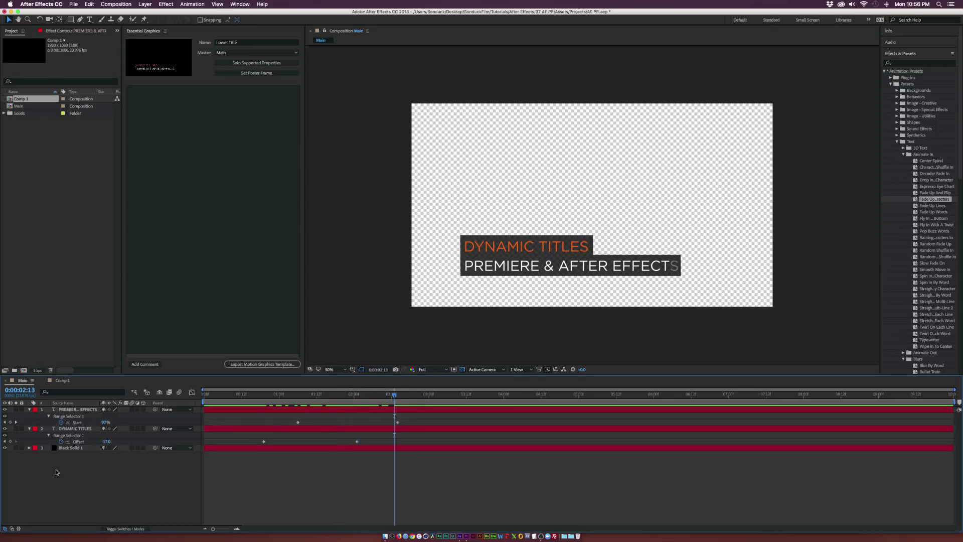
Step: Set Mask Path keyframes for Mask 1 and Mask 2 of Black Solid 1 at 0:00
{"action": "left_click", "coordinate": [68, 448]}
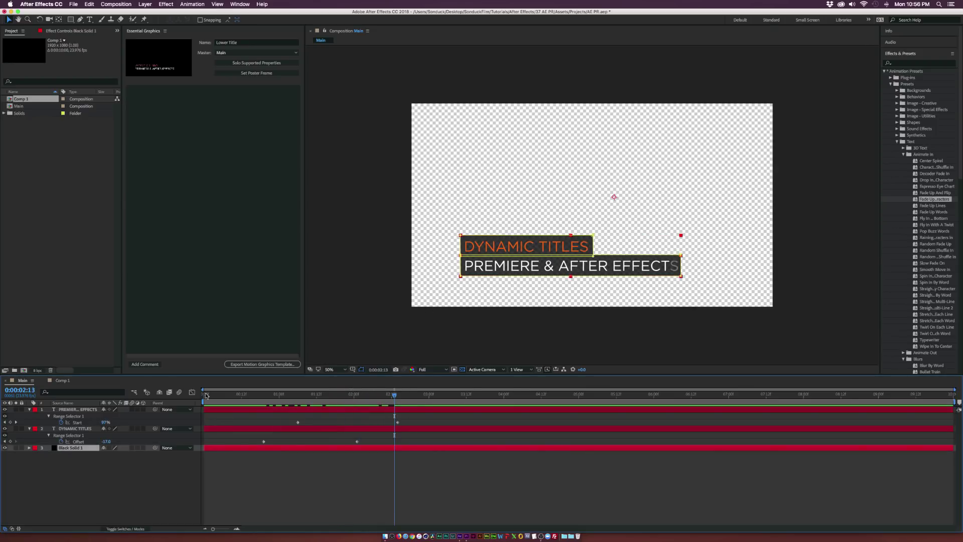
{"action": "left_click", "coordinate": [206, 396]}
{"action": "key", "text": "m"}
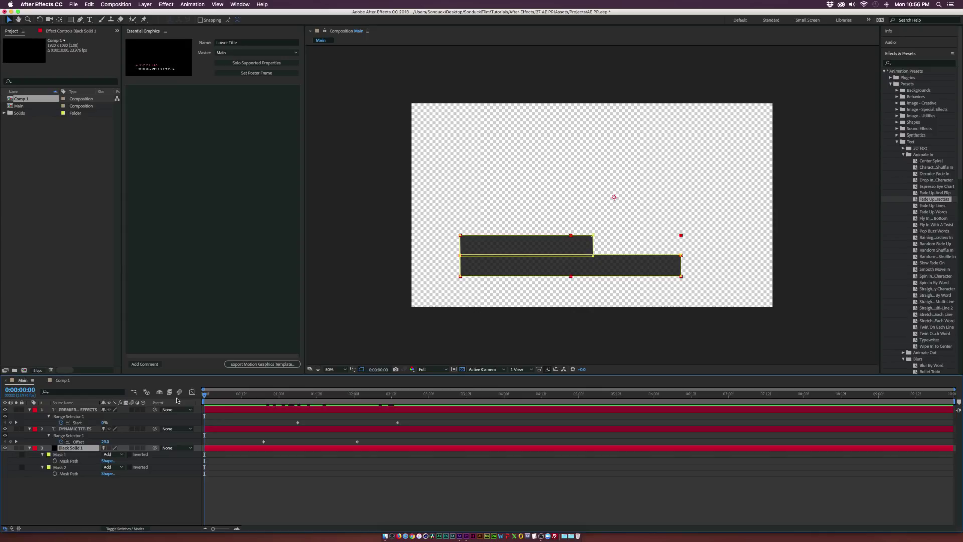
{"action": "key", "text": "m"}
{"action": "key", "text": "m"}
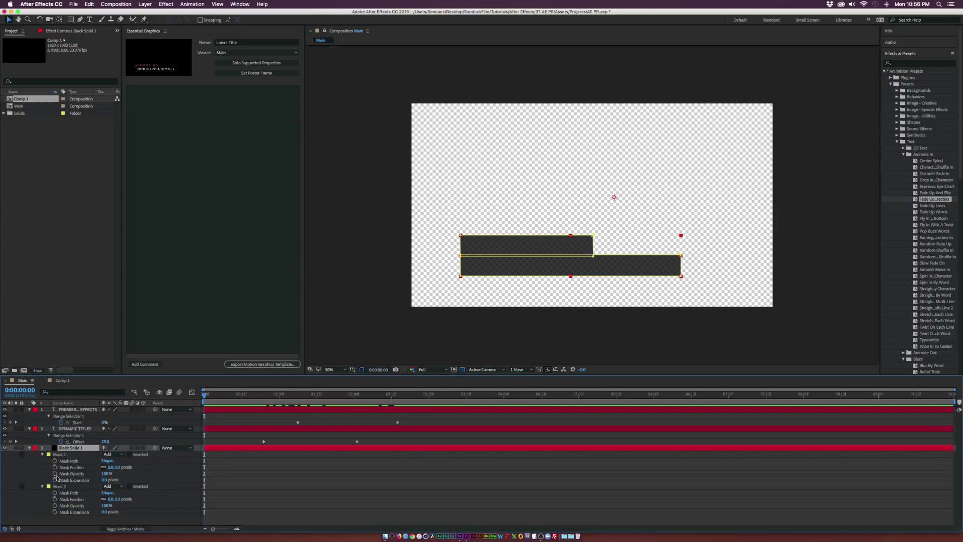
{"action": "left_click", "coordinate": [55, 461]}
{"action": "left_click", "coordinate": [55, 493]}
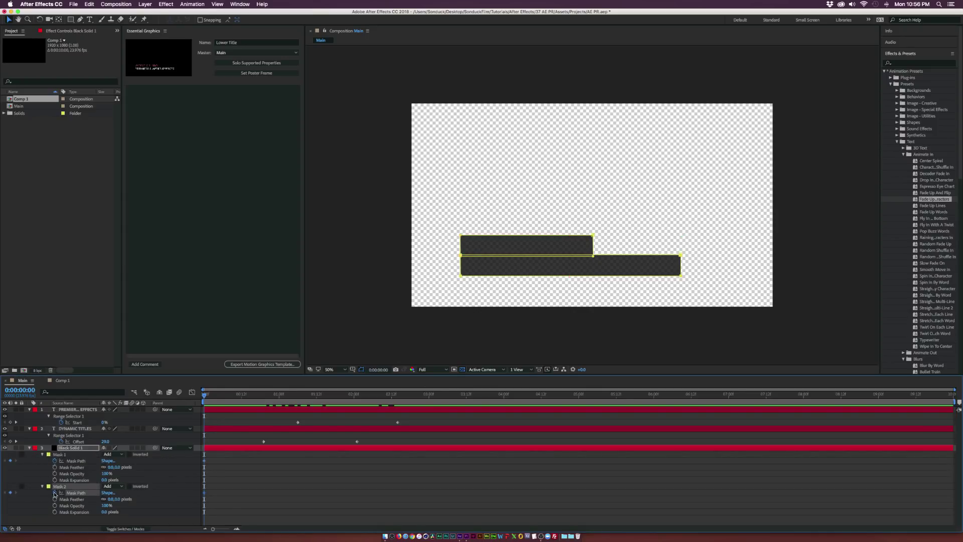
Step: Collapse the top bar's mask toward its left edge, then preview the bars animating in
{"action": "left_click", "coordinate": [593, 236]}
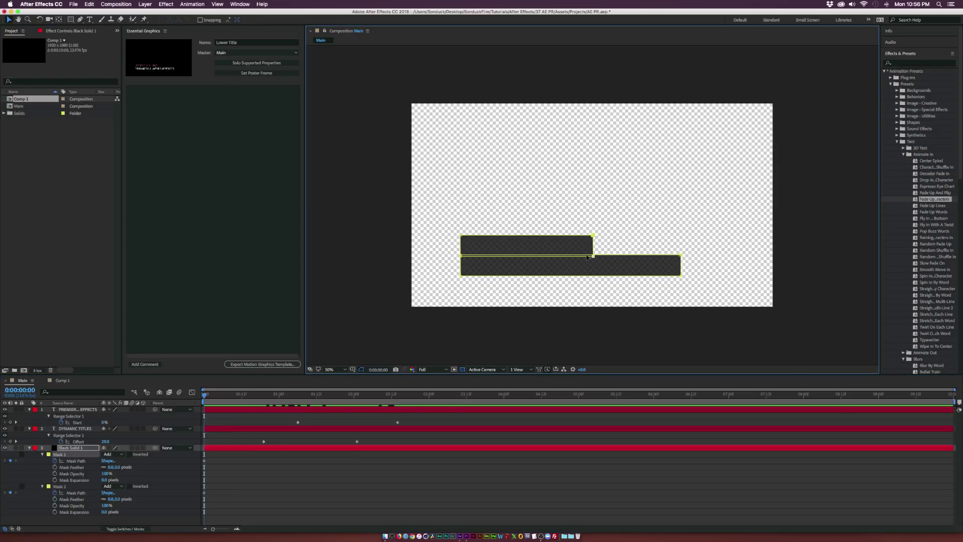
{"action": "left_click_drag", "start_coordinate": [593, 256], "coordinate": [460, 256]}
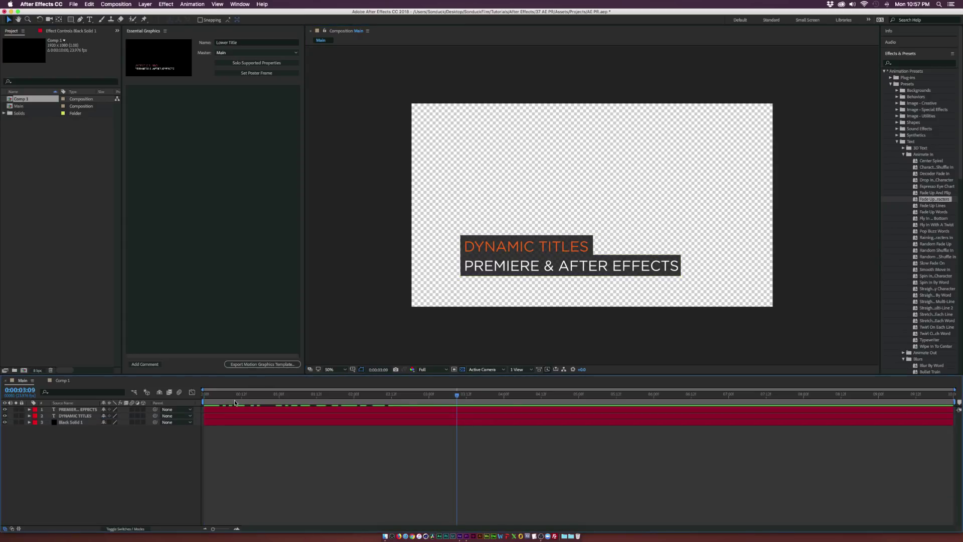
{"action": "left_click", "coordinate": [216, 399]}
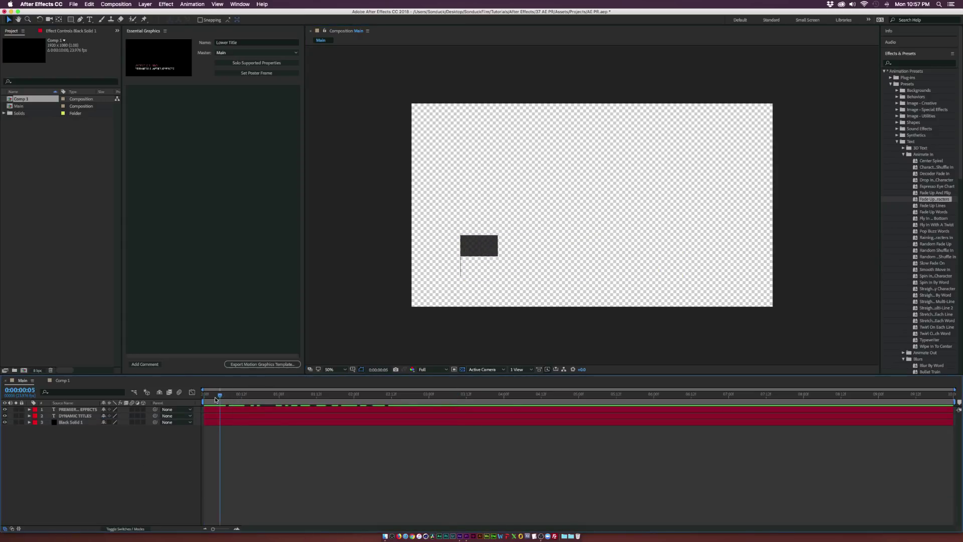
{"action": "left_click_drag", "start_coordinate": [215, 399], "coordinate": [485, 402]}
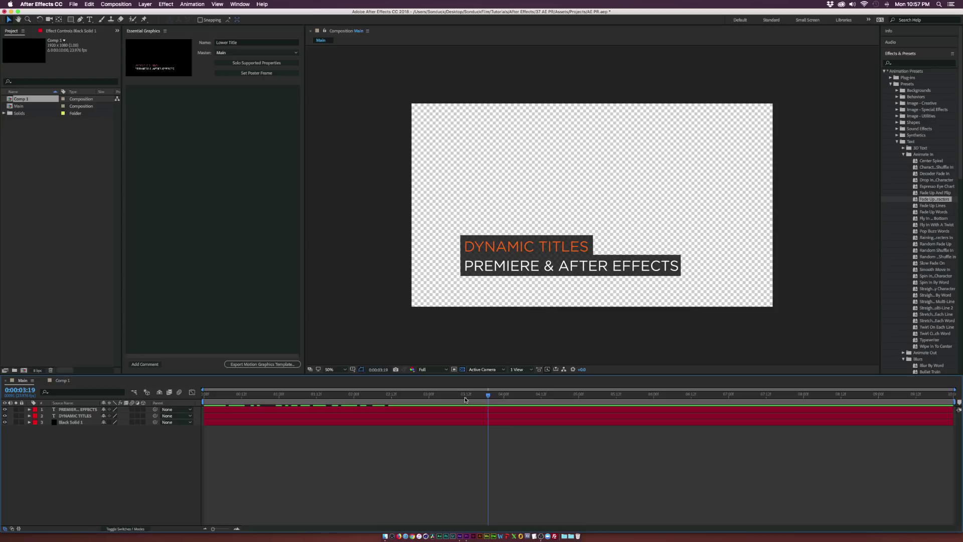
Step: Open the Essential Graphics panel and turn on Solo Supported Properties
{"action": "left_click", "coordinate": [84, 410]}
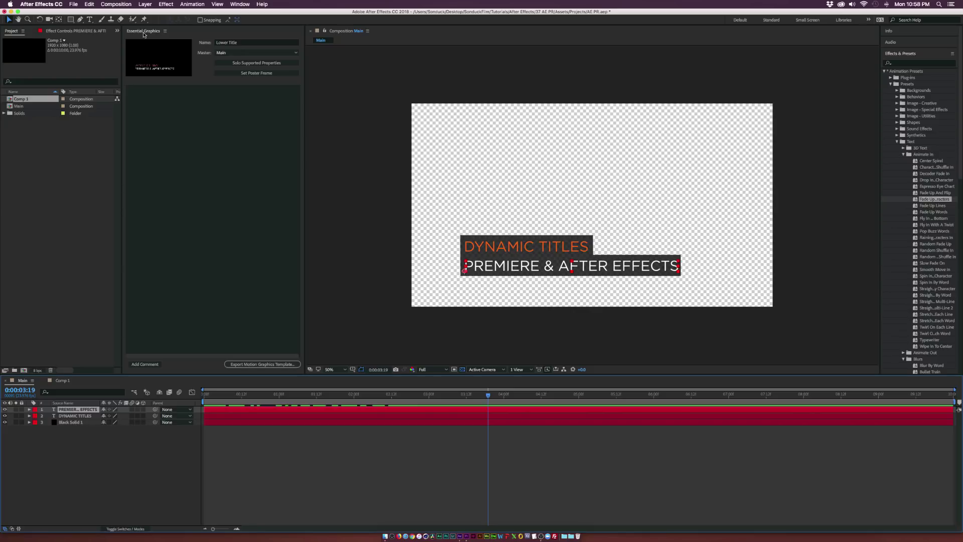
{"action": "left_click", "coordinate": [239, 4]}
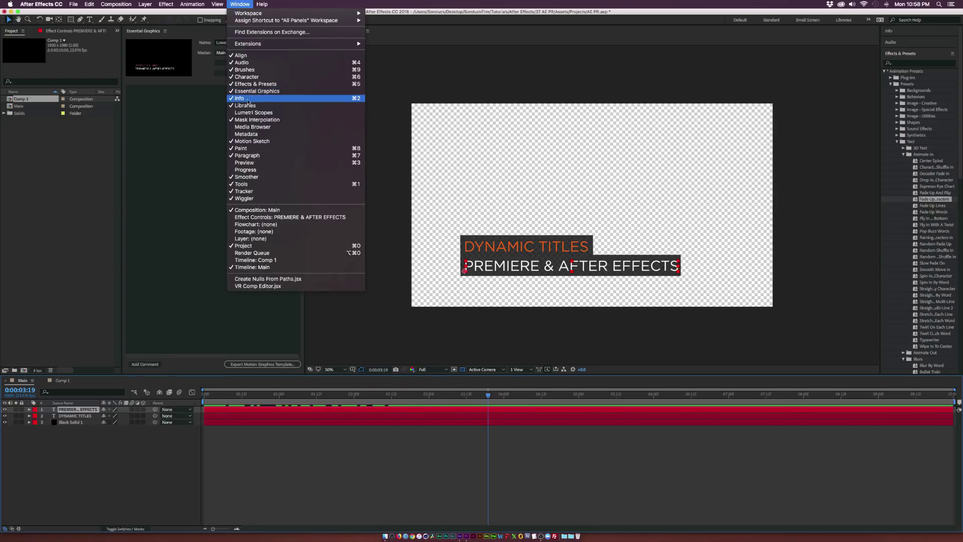
{"action": "left_click", "coordinate": [248, 93]}
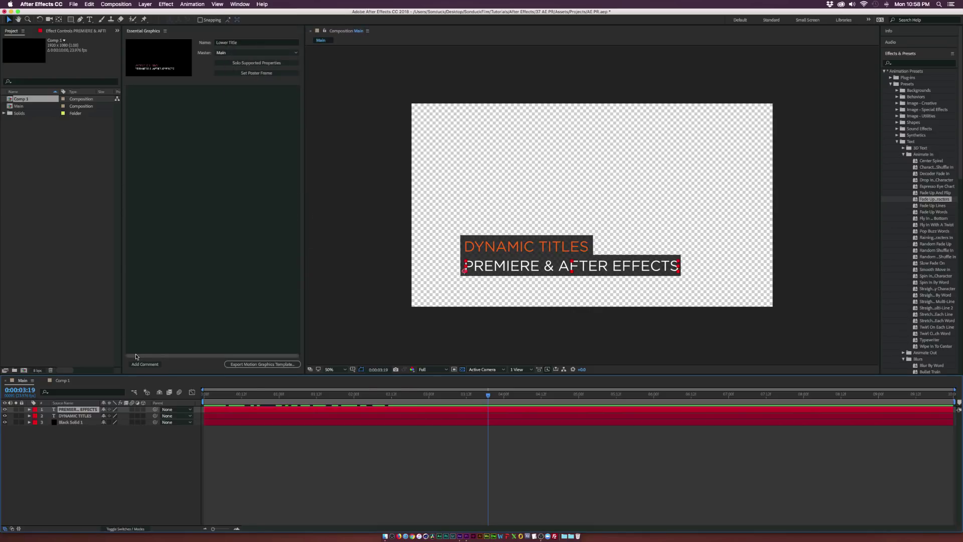
{"action": "left_click", "coordinate": [242, 66]}
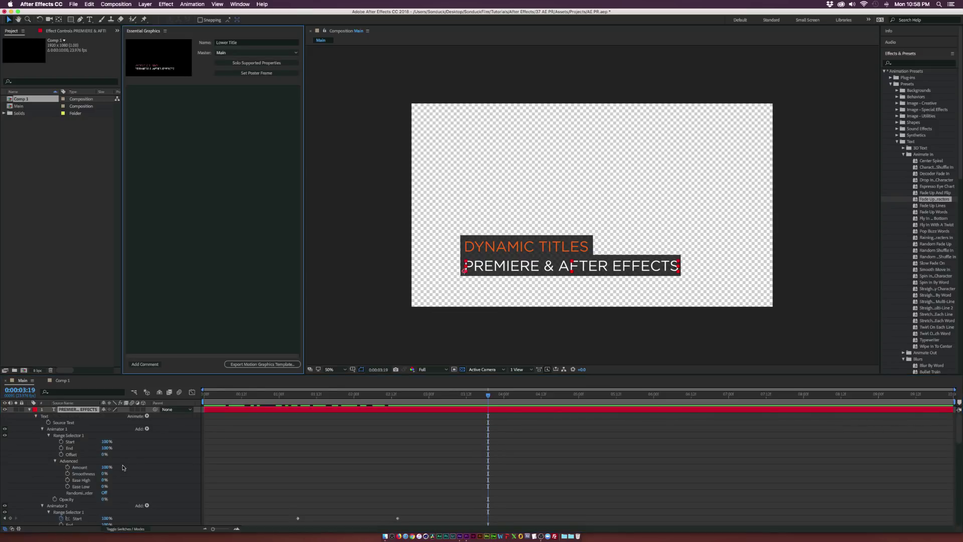
{"action": "scroll", "coordinate": [129, 464], "scroll_direction": "down", "scroll_amount": 5}
{"action": "scroll", "coordinate": [130, 464], "scroll_direction": "up", "scroll_amount": 5}
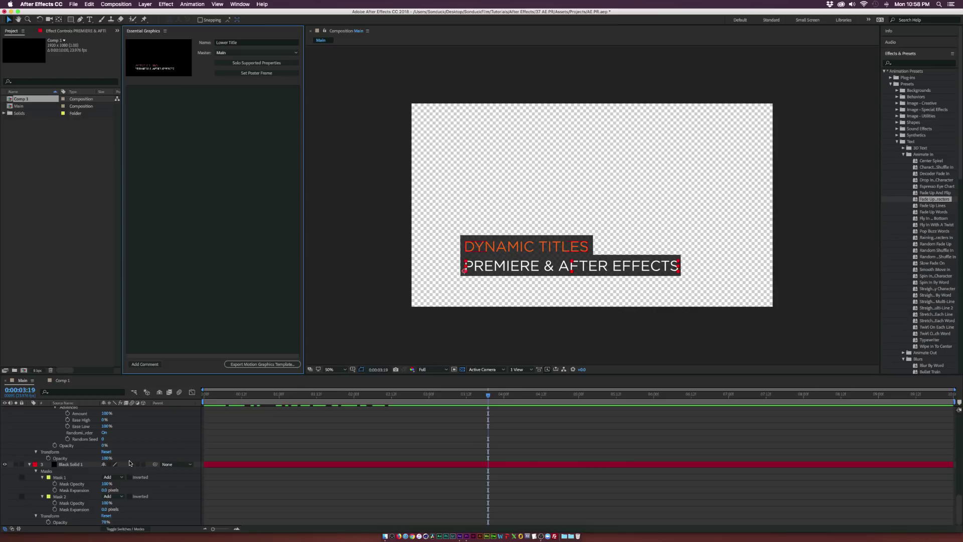
Step: Add both title lines' Source Text properties to the Lower Title template
{"action": "left_click_drag", "start_coordinate": [63, 426], "coordinate": [166, 256]}
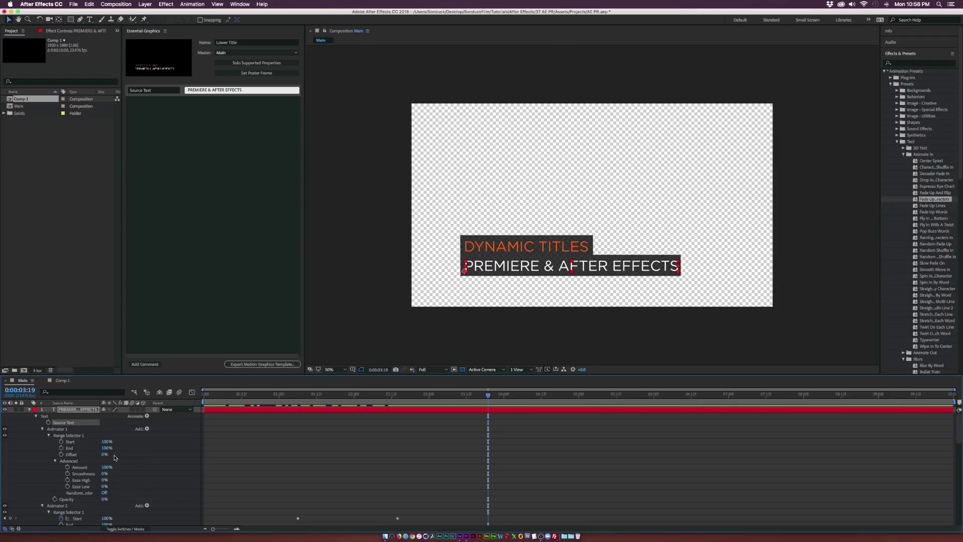
{"action": "scroll", "coordinate": [115, 457], "scroll_direction": "down", "scroll_amount": 10}
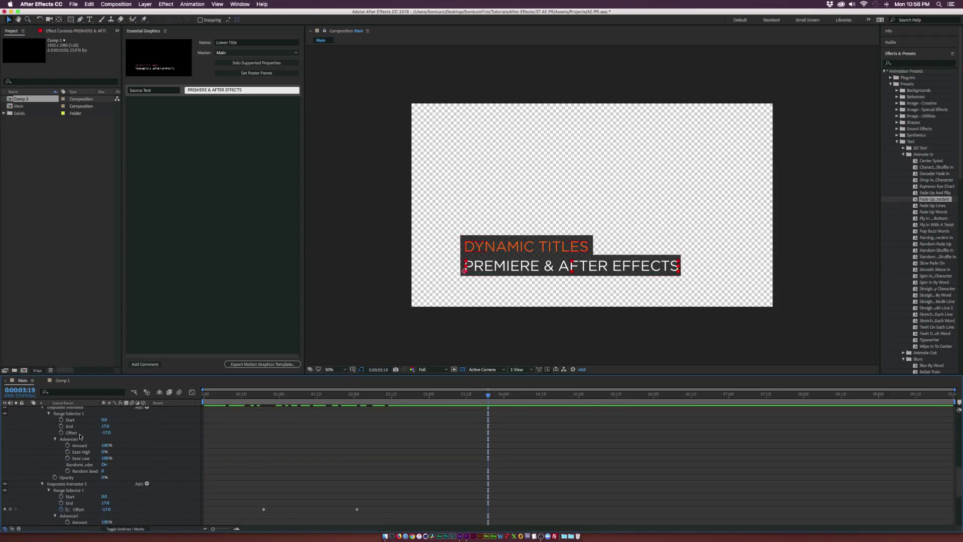
{"action": "scroll", "coordinate": [79, 436], "scroll_direction": "up", "scroll_amount": 2}
{"action": "left_click_drag", "start_coordinate": [76, 425], "coordinate": [189, 285]}
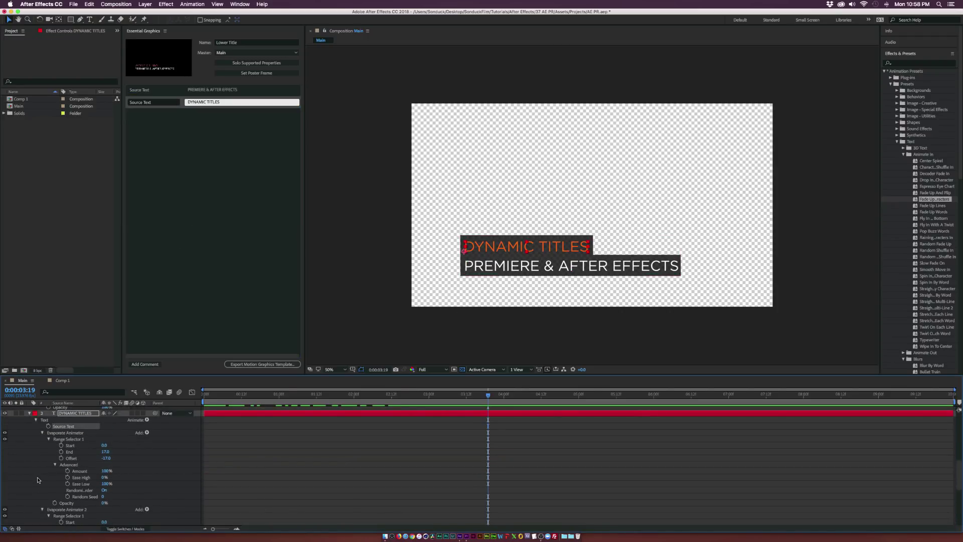
Step: Add Black Solid 1's Opacity (78%) to the template
{"action": "scroll", "coordinate": [38, 480], "scroll_direction": "down", "scroll_amount": 4}
{"action": "left_click", "coordinate": [43, 477]}
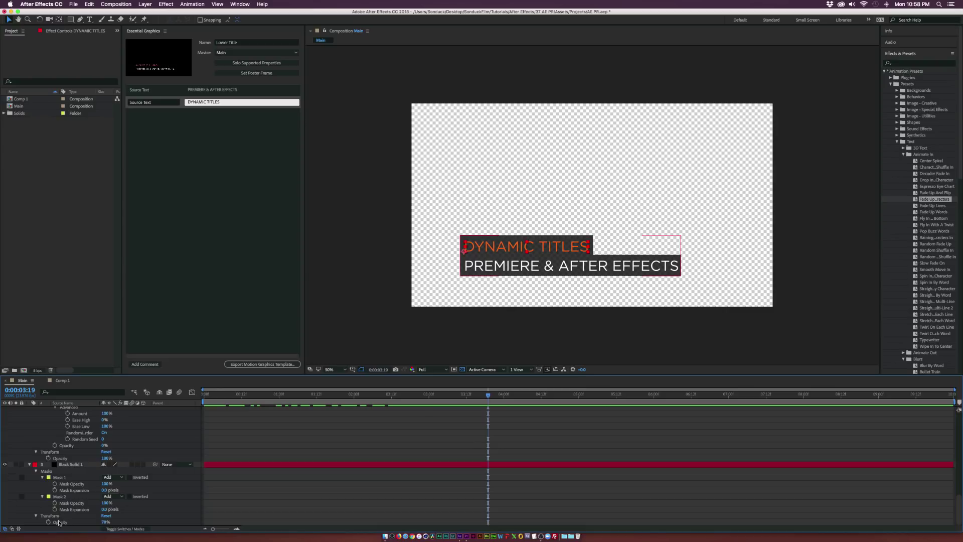
{"action": "left_click_drag", "start_coordinate": [59, 523], "coordinate": [216, 267]}
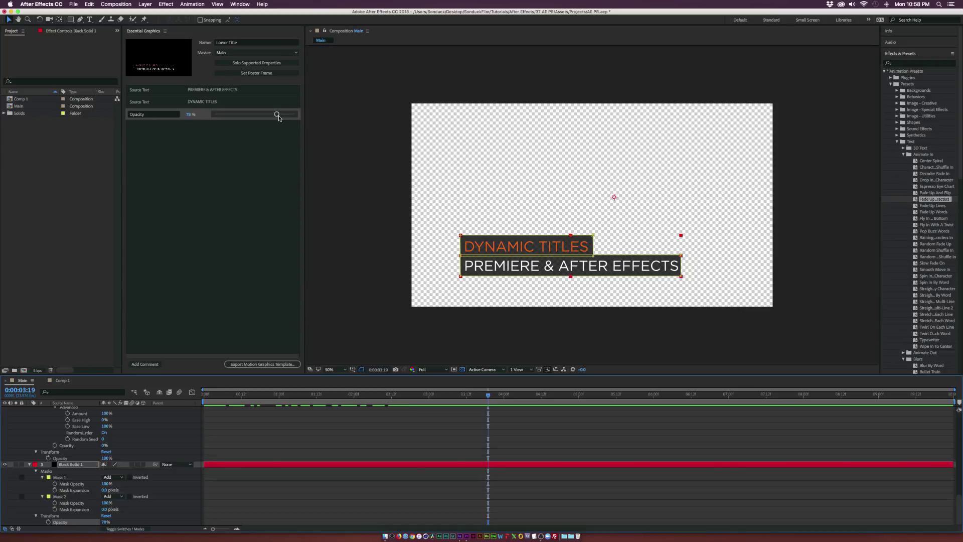
{"action": "left_click", "coordinate": [169, 442]}
{"action": "scroll", "coordinate": [94, 443], "scroll_direction": "up", "scroll_amount": 5}
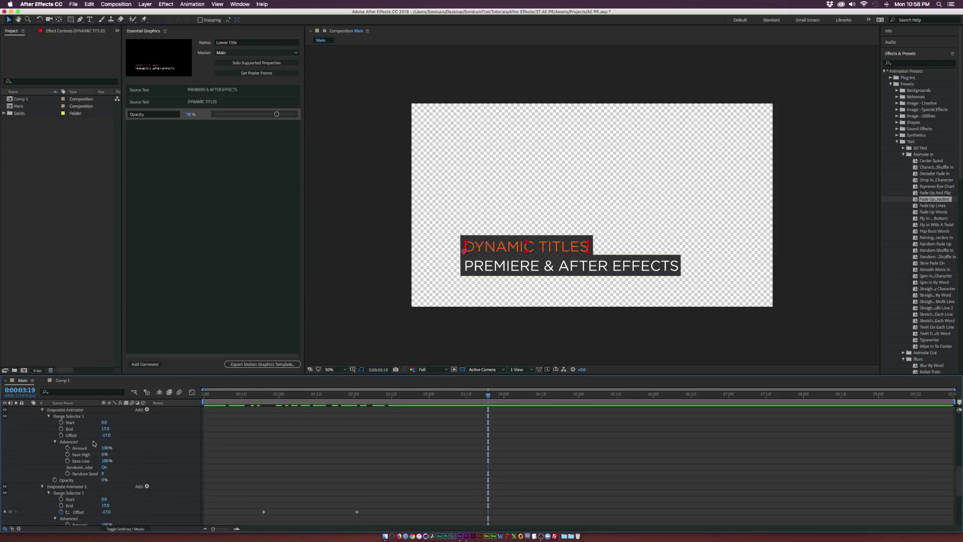
{"action": "scroll", "coordinate": [93, 443], "scroll_direction": "up", "scroll_amount": 2}
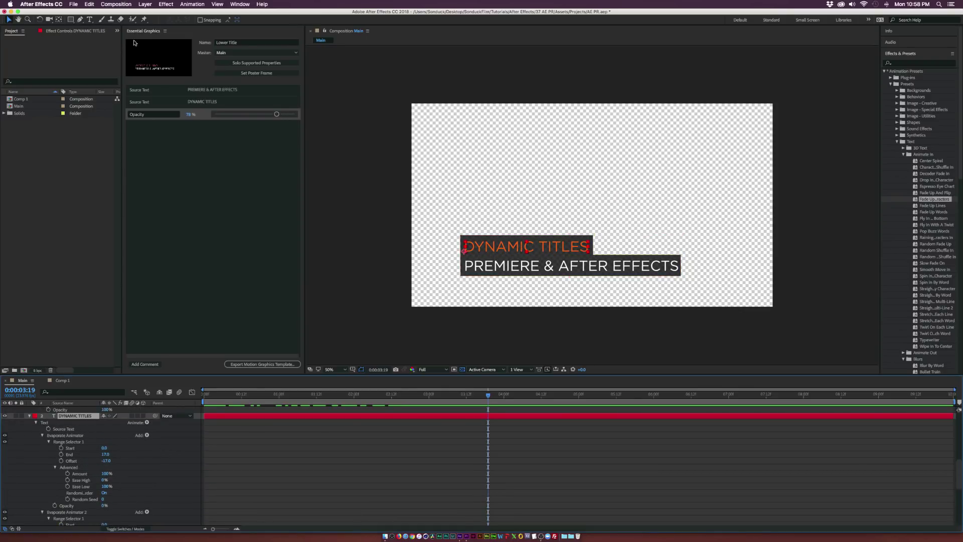
Step: Apply an orange-red Fill effect to DYNAMIC TITLES and expose its Color in the template
{"action": "left_click", "coordinate": [166, 4]}
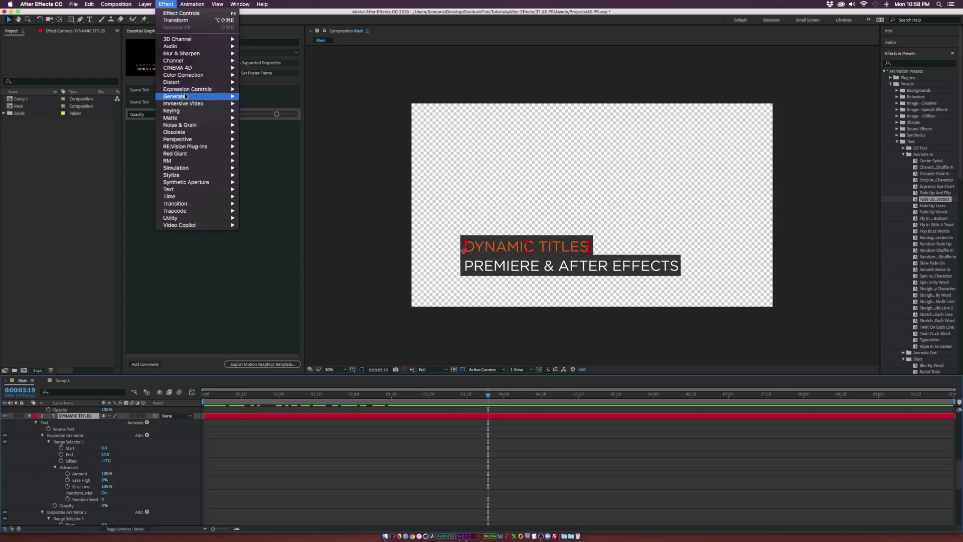
{"action": "mouse_move", "coordinate": [185, 95]}
{"action": "left_click", "coordinate": [243, 205]}
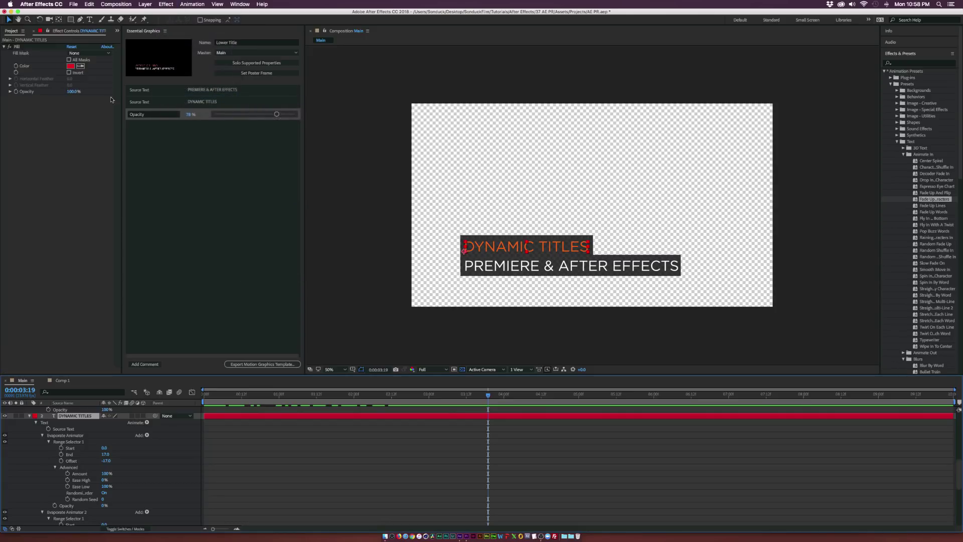
{"action": "left_click", "coordinate": [71, 66]}
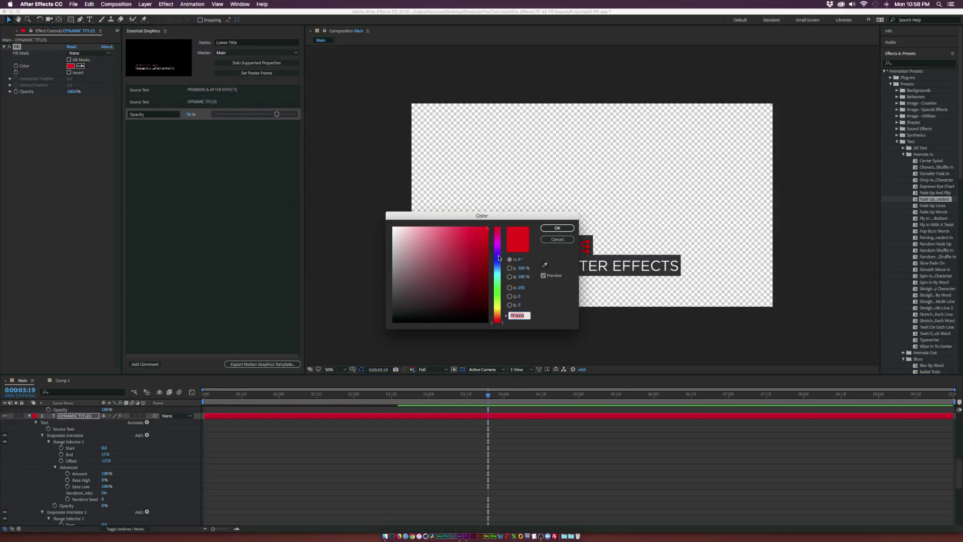
{"action": "left_click_drag", "start_coordinate": [498, 258], "coordinate": [499, 318]}
{"action": "key", "text": "Return"}
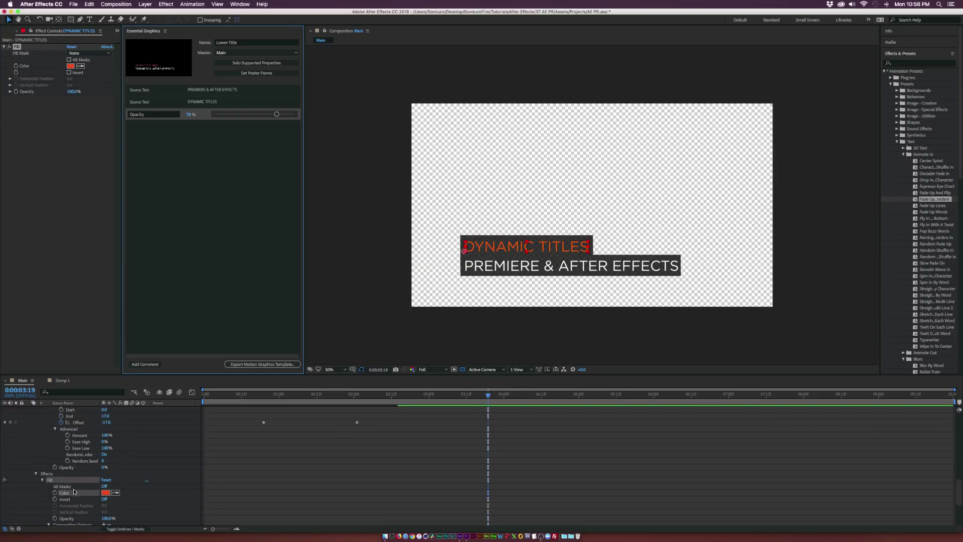
{"action": "left_click_drag", "start_coordinate": [74, 492], "coordinate": [207, 211]}
{"action": "left_click", "coordinate": [209, 224]}
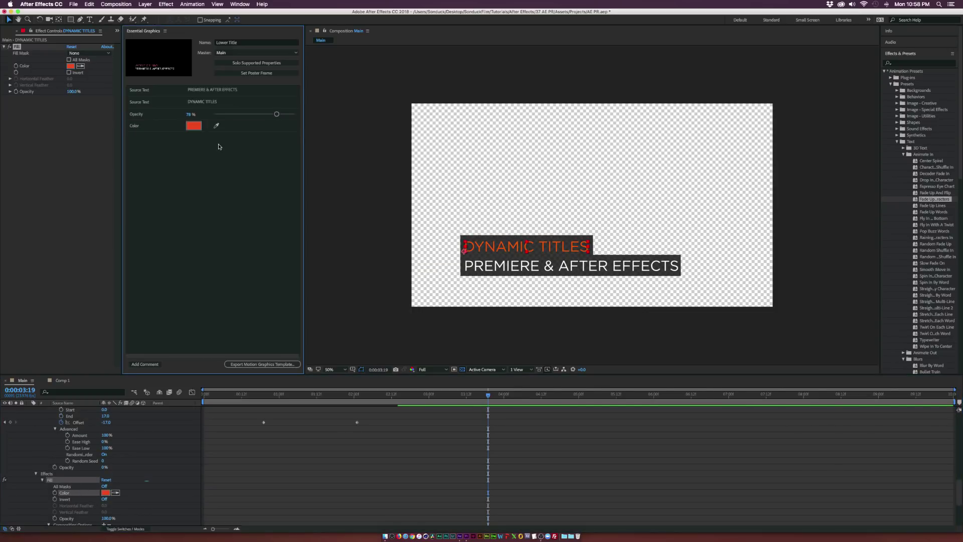
Step: Set the poster frame, save the project, and export Lower Title as a template to the local drive
{"action": "left_click", "coordinate": [256, 74]}
{"action": "left_click", "coordinate": [244, 365]}
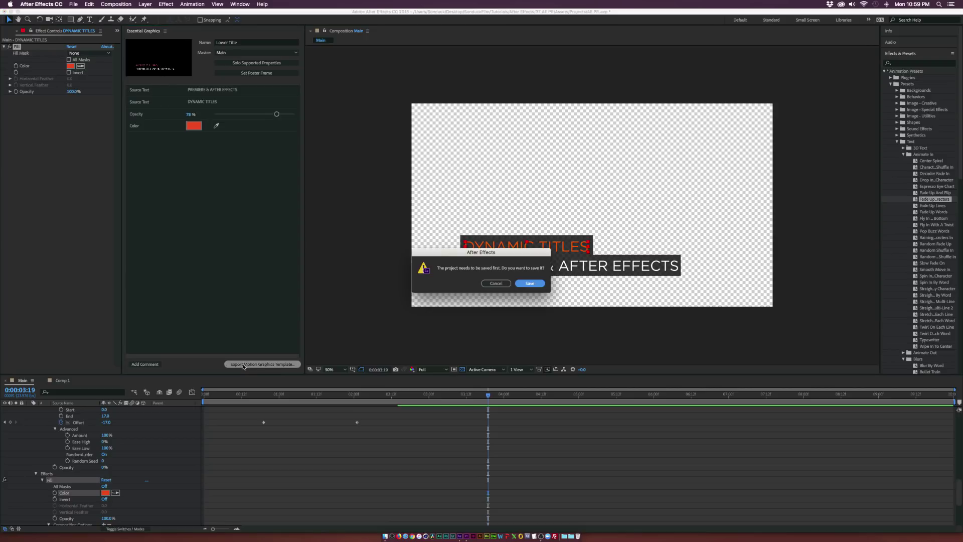
{"action": "left_click", "coordinate": [525, 284]}
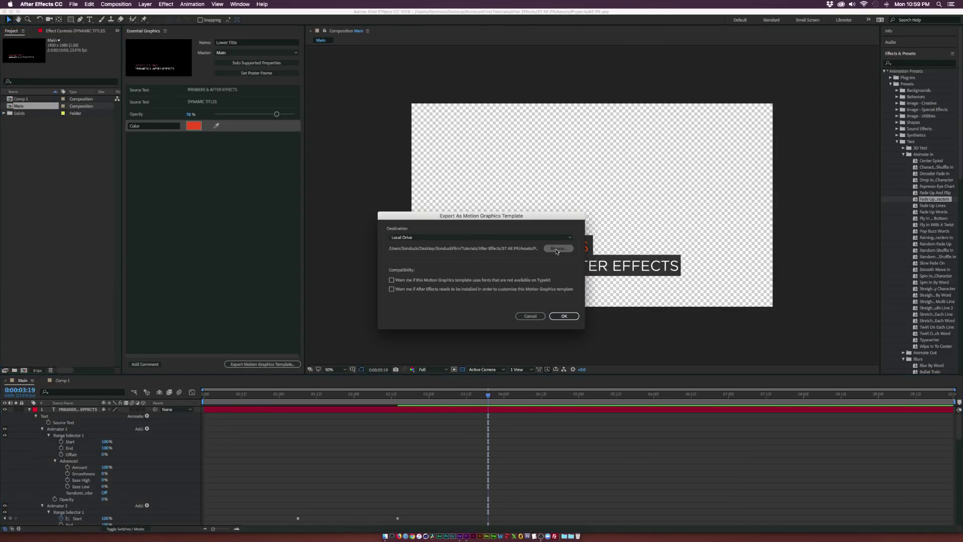
{"action": "left_click", "coordinate": [556, 249]}
{"action": "left_click", "coordinate": [869, 523]}
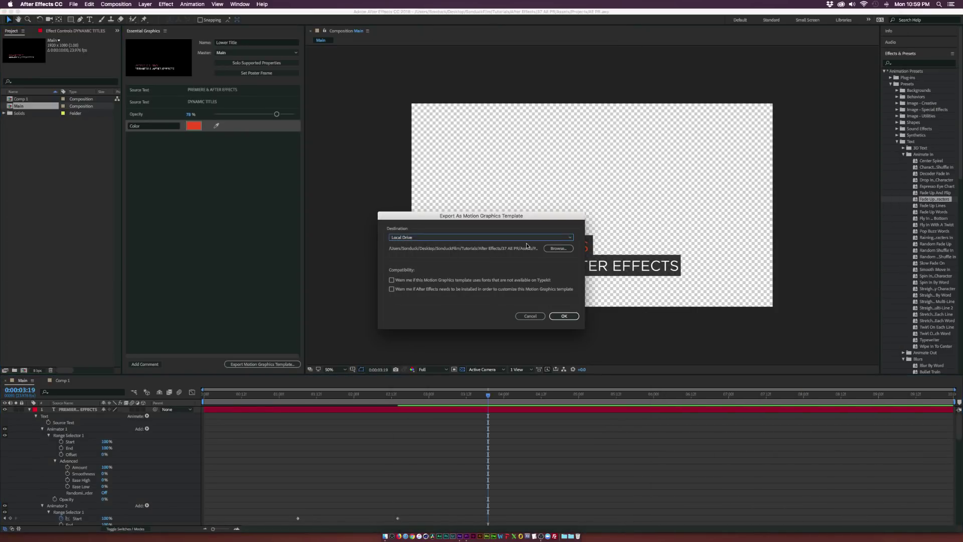
{"action": "left_click", "coordinate": [565, 315]}
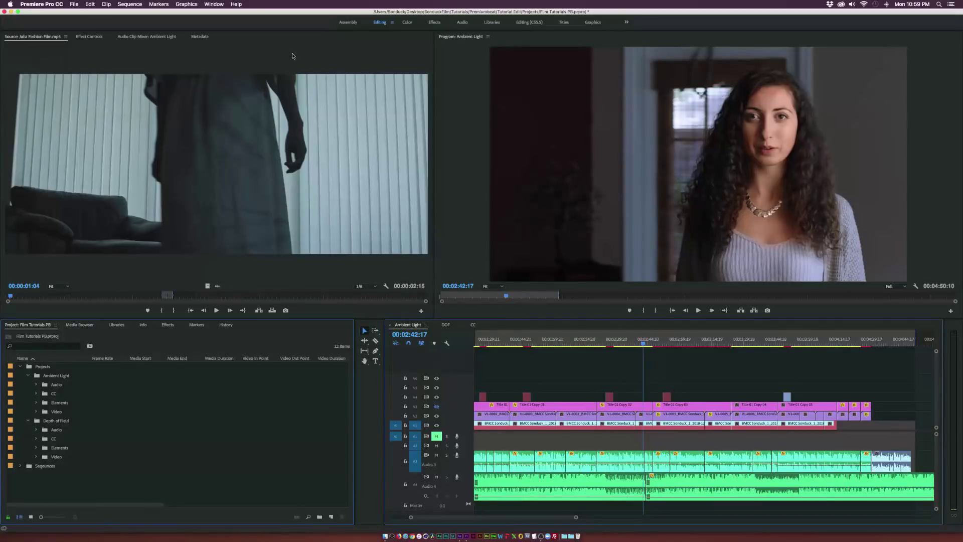
Step: Open Premiere Pro's Essential Graphics panel and install the Lower Title2.mogrt template
{"action": "left_click", "coordinate": [208, 4]}
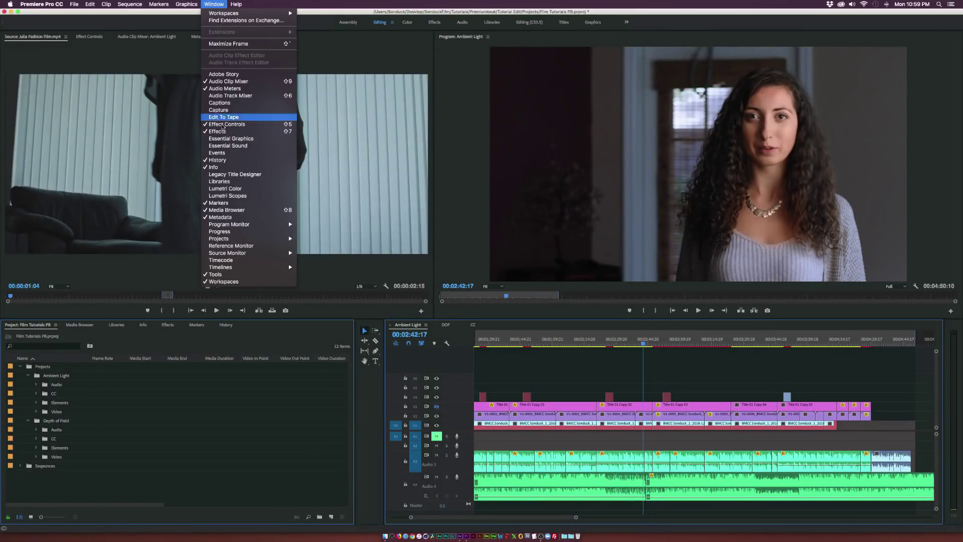
{"action": "left_click", "coordinate": [228, 142]}
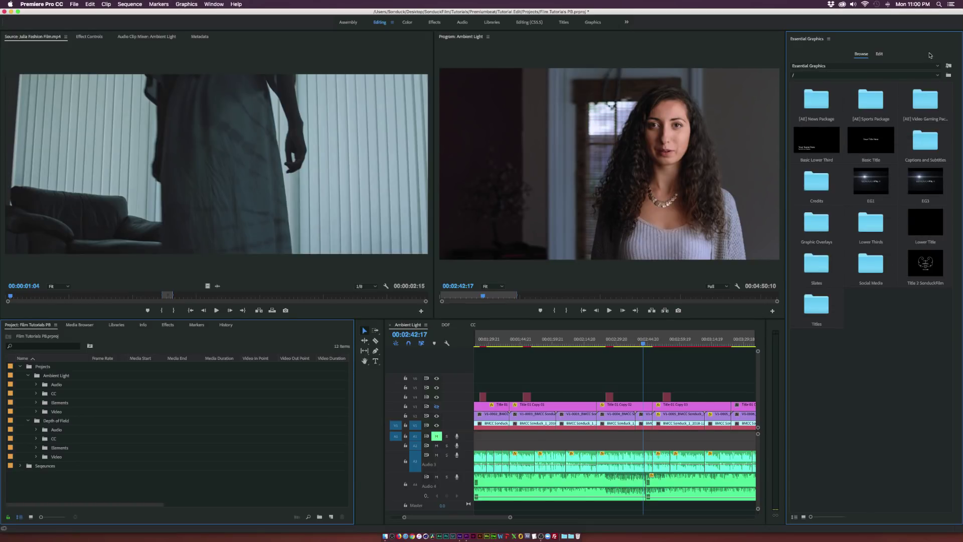
{"action": "left_click", "coordinate": [949, 68]}
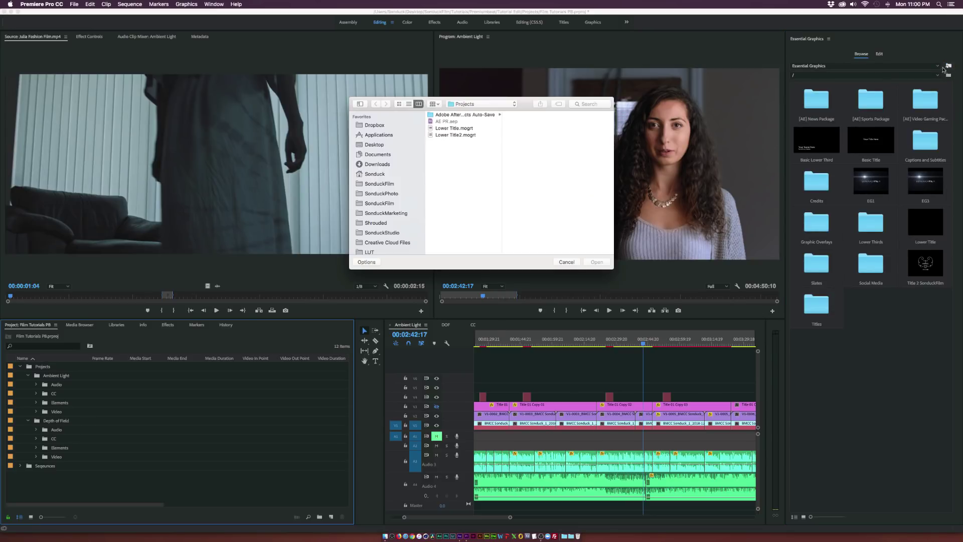
{"action": "left_click", "coordinate": [468, 135]}
{"action": "left_click", "coordinate": [608, 263]}
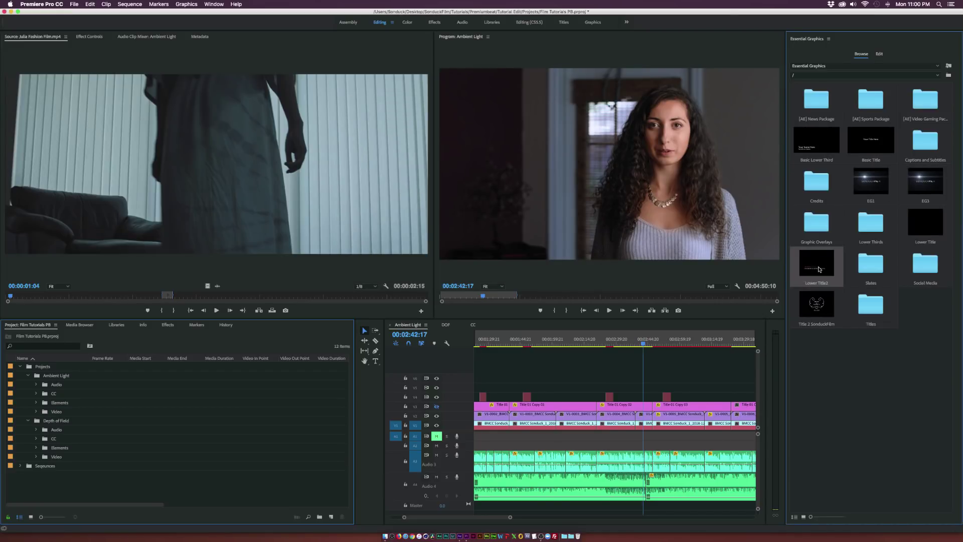
Step: Place Lower Title2 on track V4 and change the top line's colour to magenta
{"action": "left_click_drag", "start_coordinate": [819, 269], "coordinate": [633, 395]}
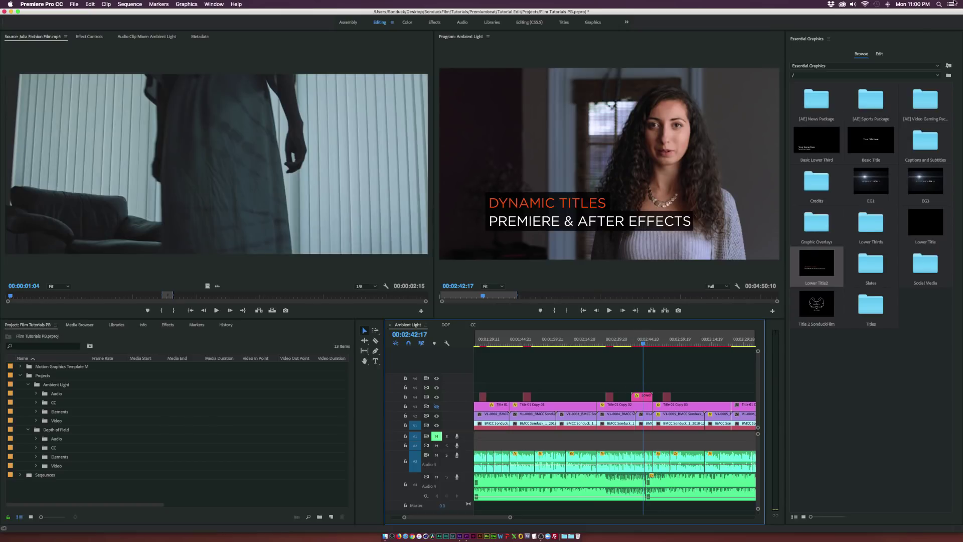
{"action": "left_click", "coordinate": [880, 54]}
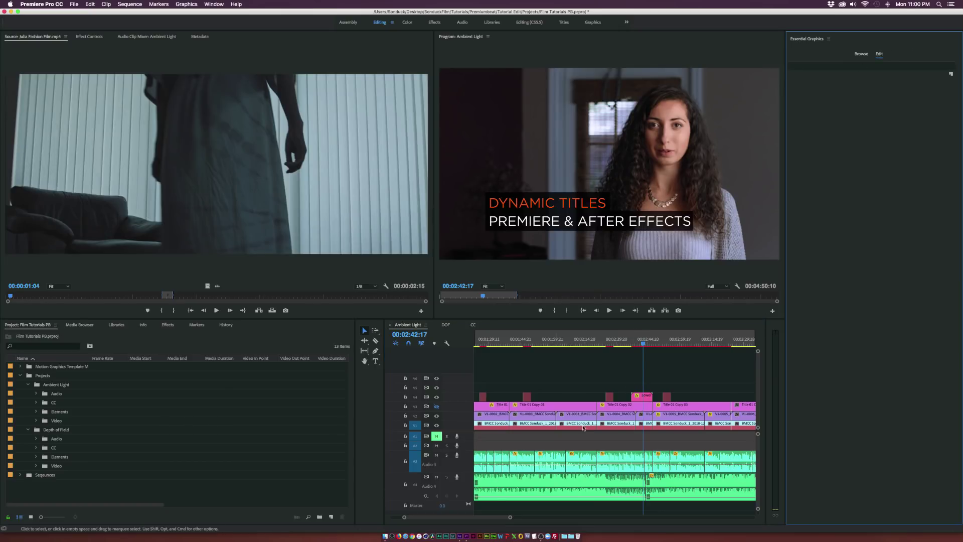
{"action": "left_click", "coordinate": [640, 396]}
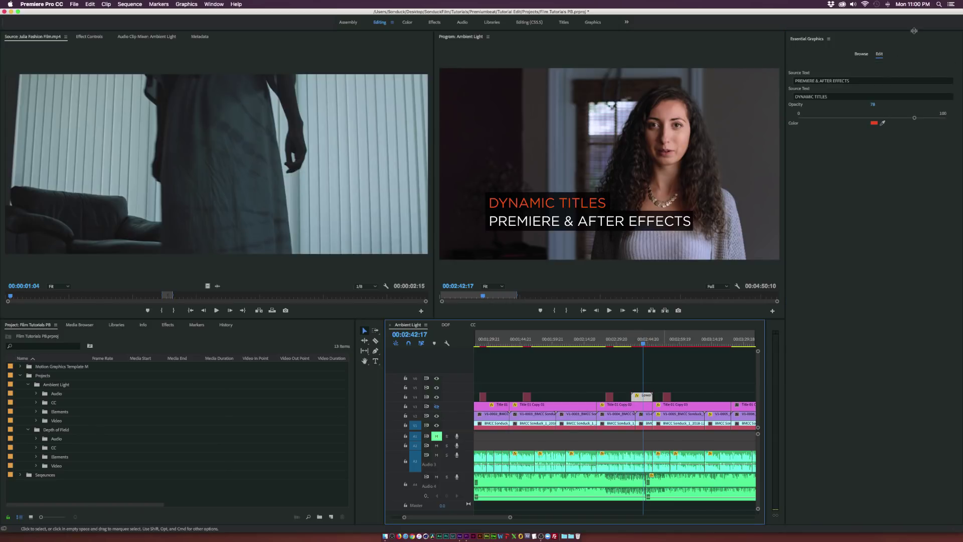
{"action": "left_click", "coordinate": [874, 122]}
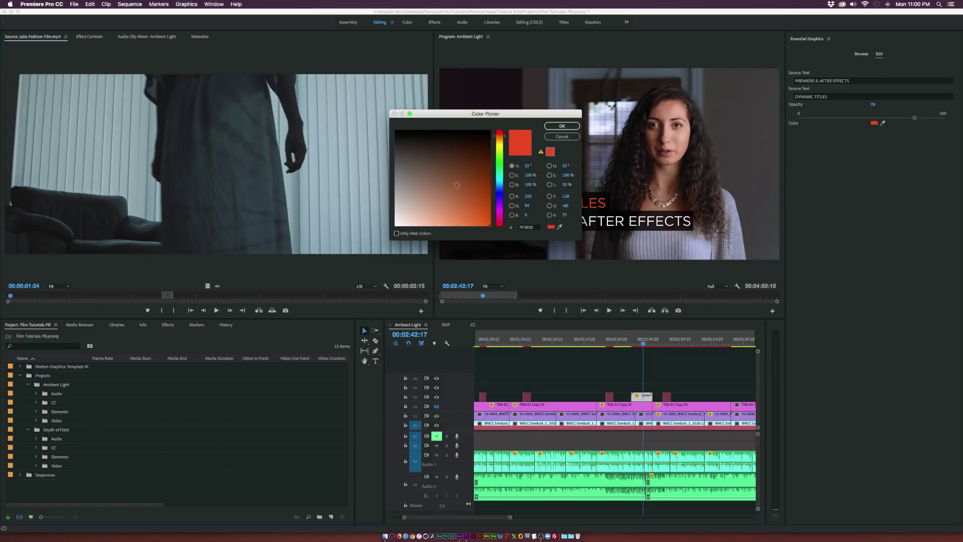
{"action": "left_click", "coordinate": [472, 206]}
{"action": "left_click", "coordinate": [500, 213]}
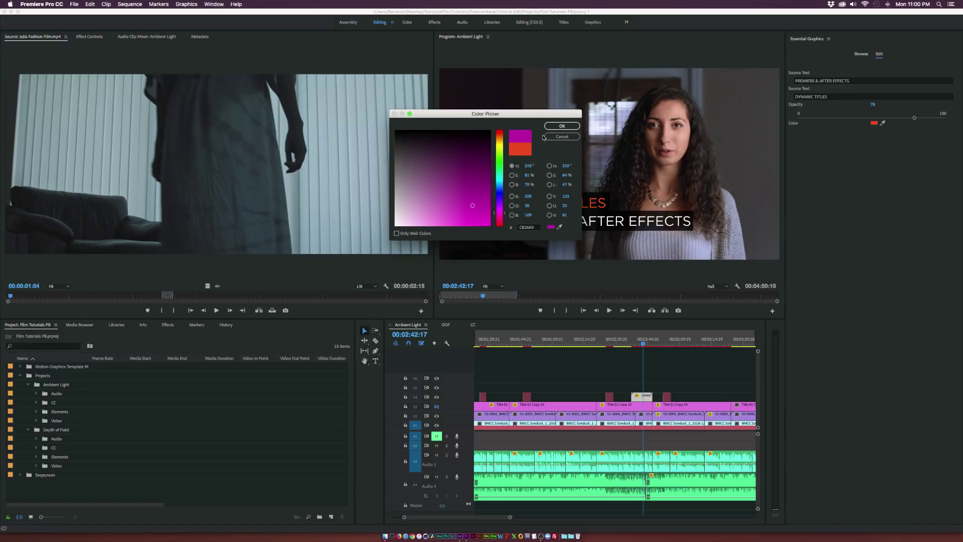
{"action": "left_click", "coordinate": [554, 126]}
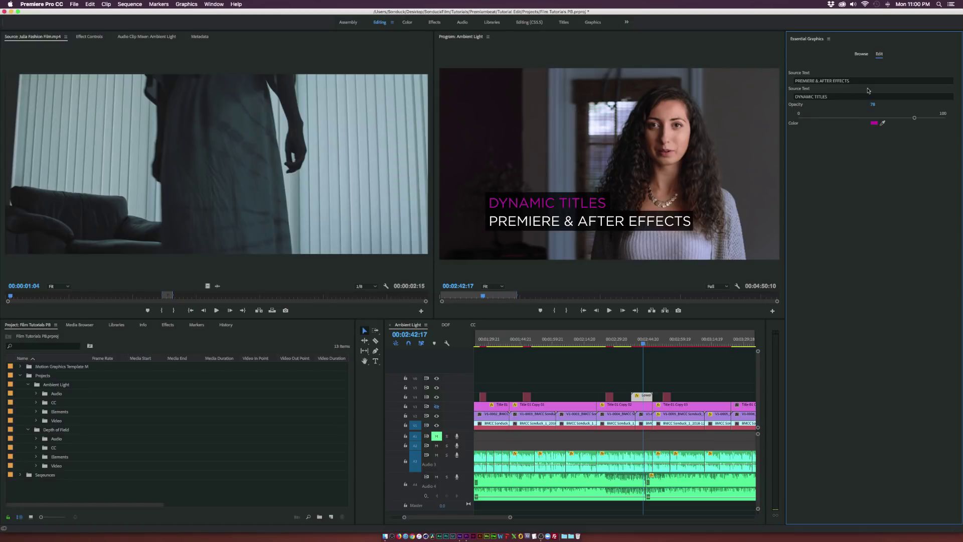
Step: Lower the background opacity to 73% and change the top line to DYNAMIC TITLE
{"action": "mouse_move", "coordinate": [873, 104]}
{"action": "left_mouse_down"}
{"action": "mouse_move", "coordinate": [864, 105]}
{"action": "mouse_move", "coordinate": [887, 104]}
{"action": "left_mouse_up"}
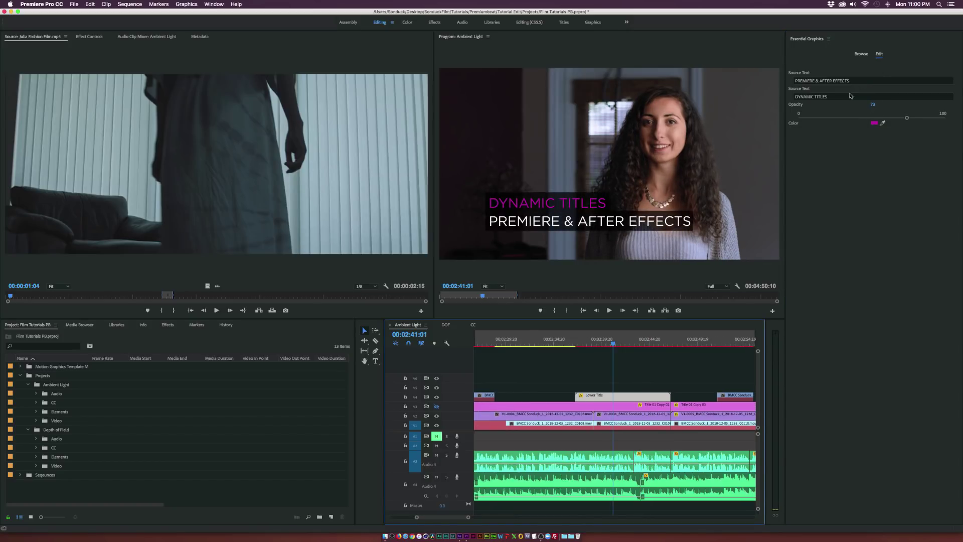
{"action": "left_click", "coordinate": [846, 96]}
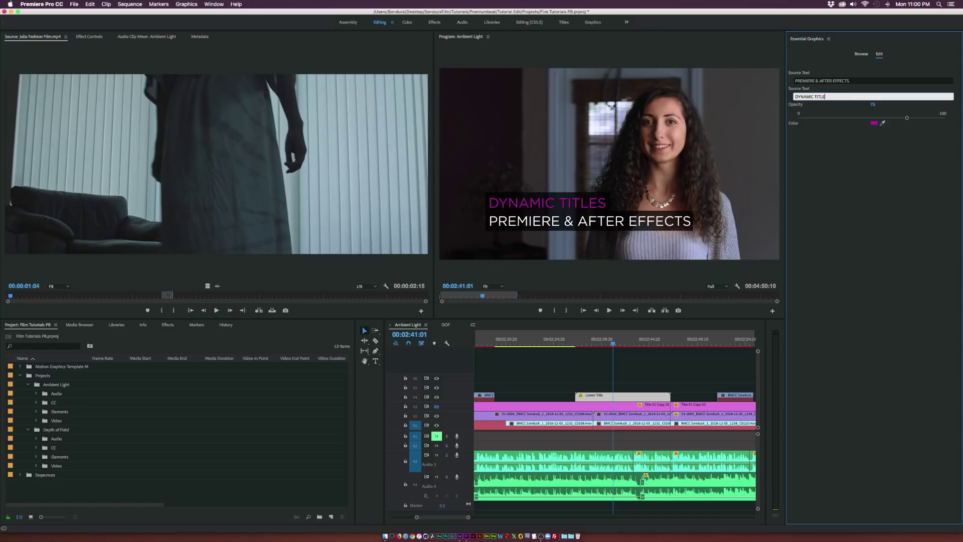
{"action": "left_click", "coordinate": [864, 166]}
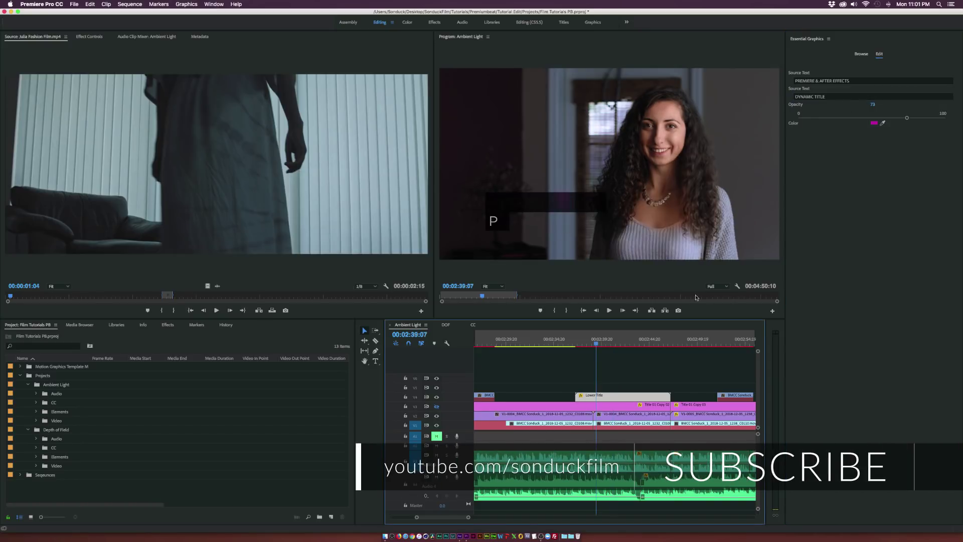
{"action": "key", "text": "space"}
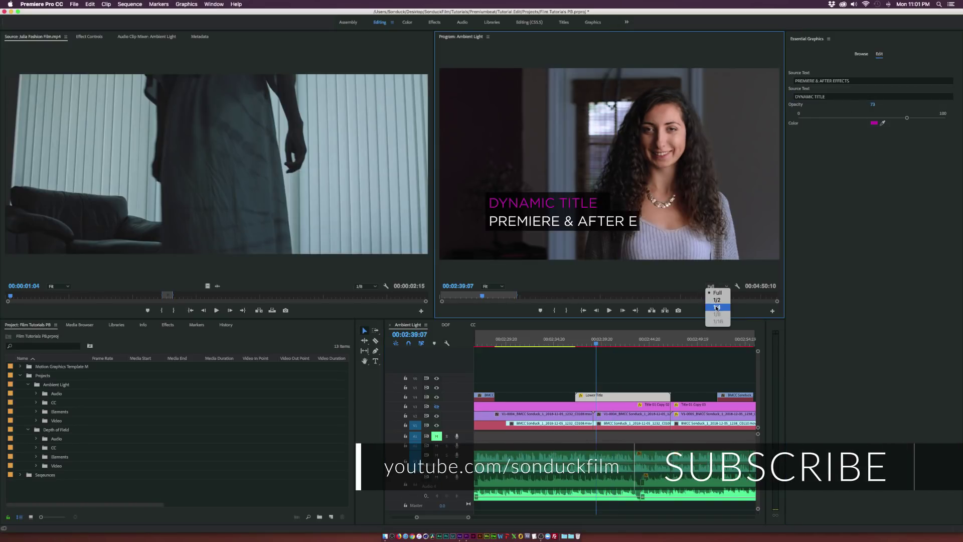
{"action": "left_click", "coordinate": [574, 344]}
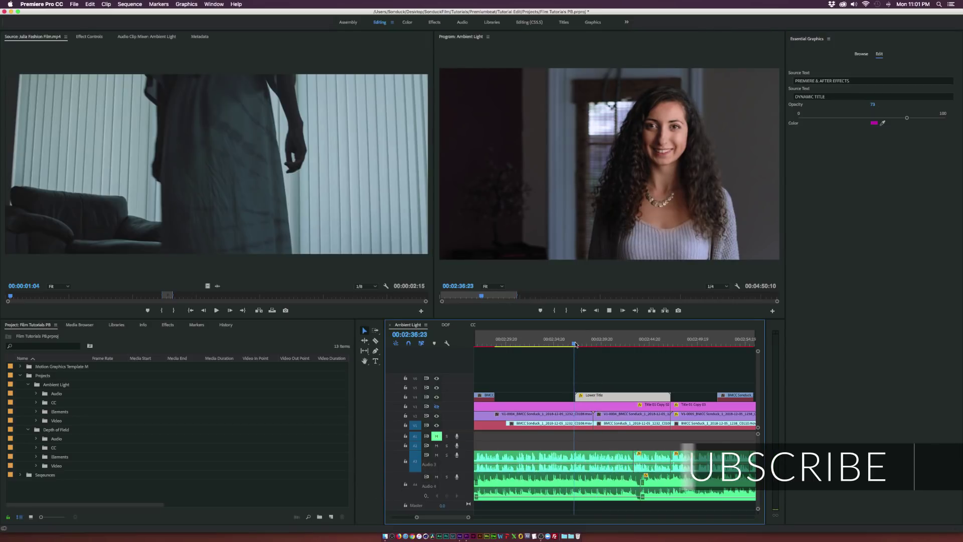
{"action": "key", "text": "space"}
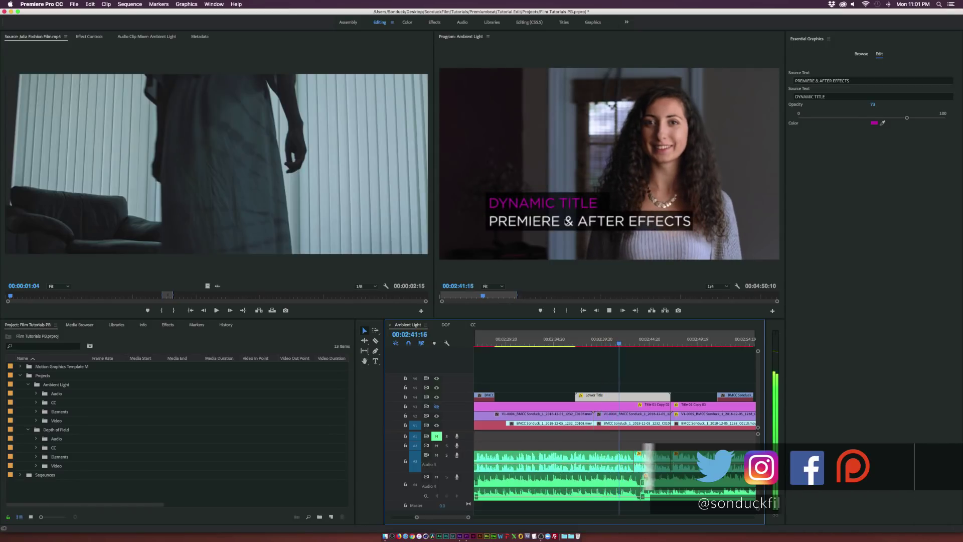
{"action": "key", "text": "space"}
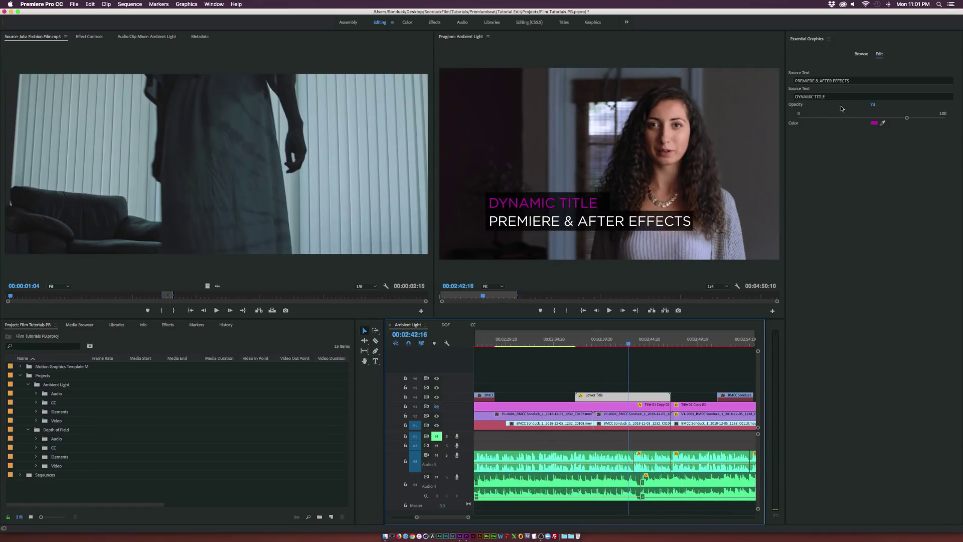